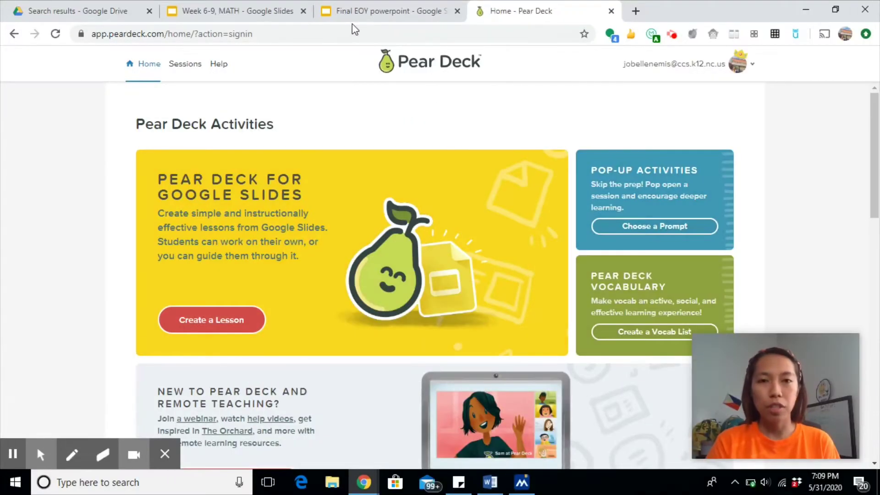
Step: From the Final EOY powerpoint deck, open the Pear Deck for Google Slides listing in the add-on Marketplace
click(374, 10)
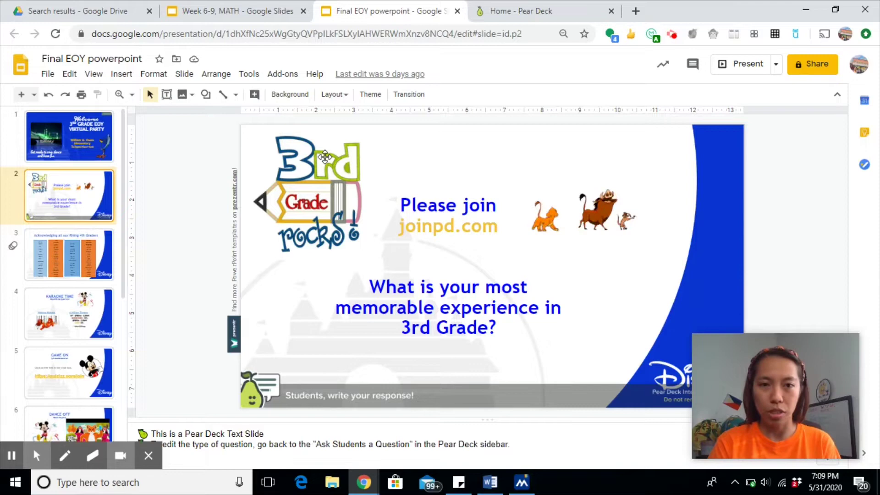
click(282, 74)
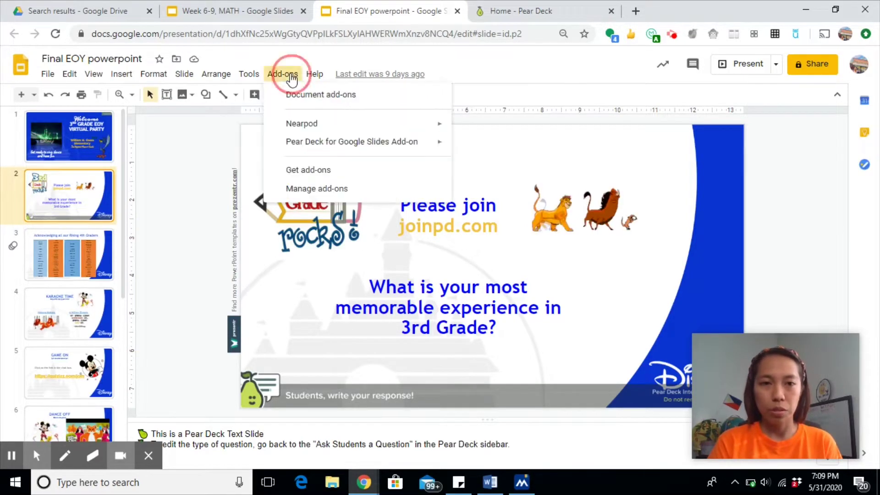
click(356, 172)
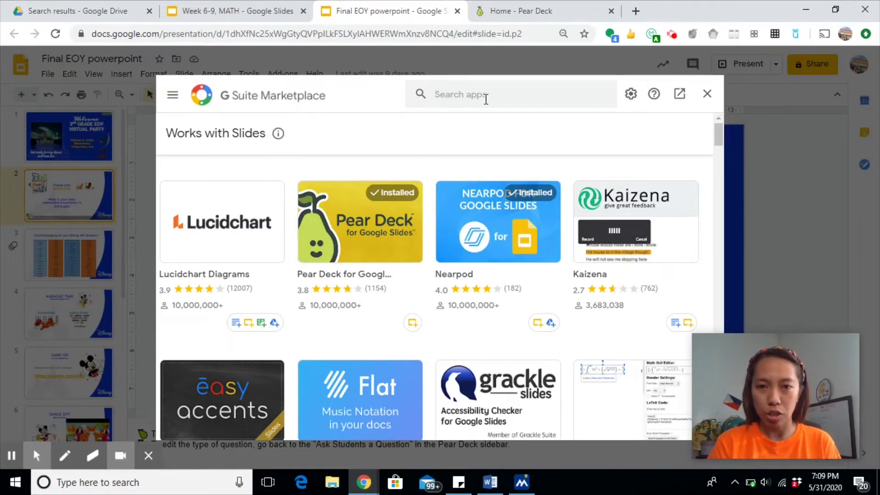
click(485, 96)
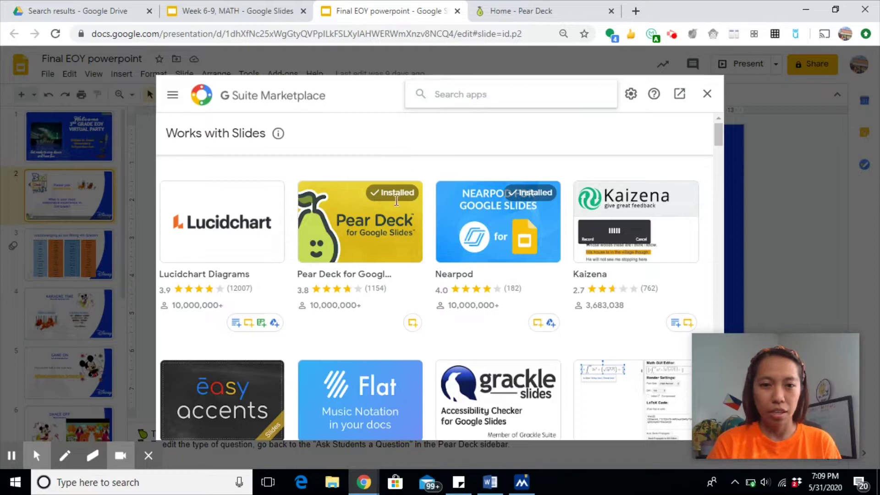
click(382, 254)
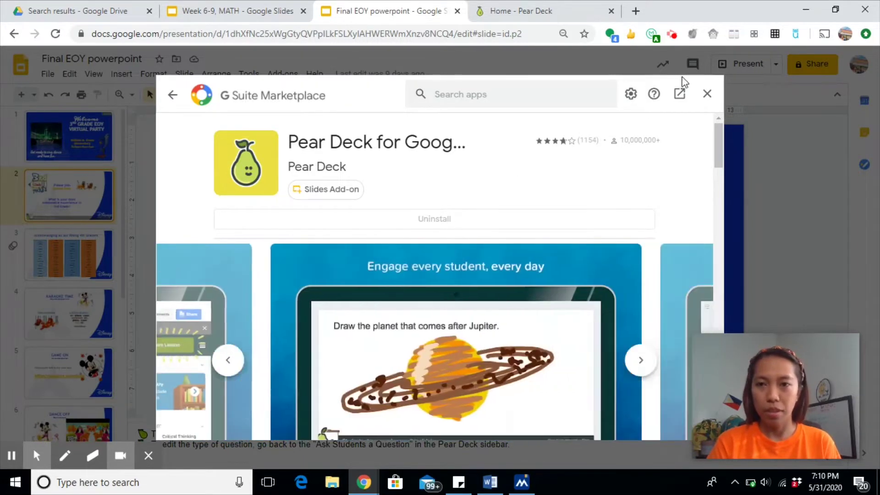
Step: Close the add-on Marketplace to return to the Final EOY powerpoint deck
click(708, 96)
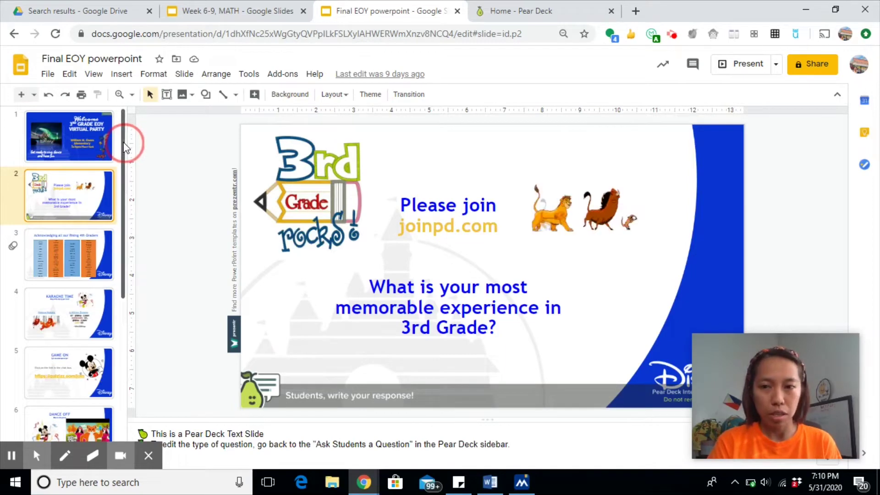
drag(123, 143, 130, 243)
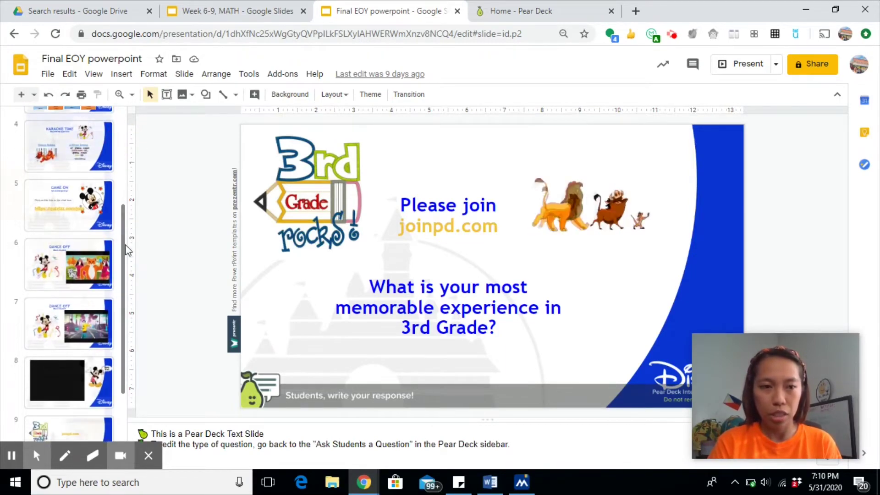
scroll(124, 245, up, 5)
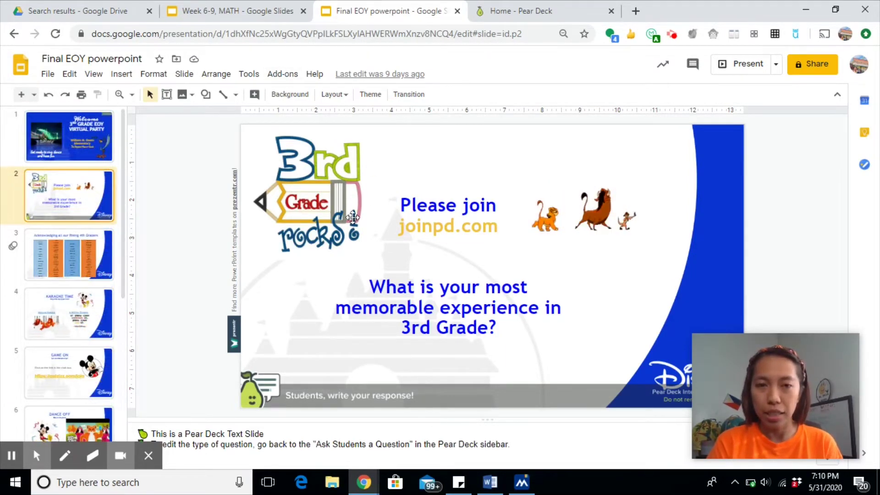
Step: Launch the Pear Deck sidebar via Add-ons > Pear Deck for Google Slides Add-on
click(286, 75)
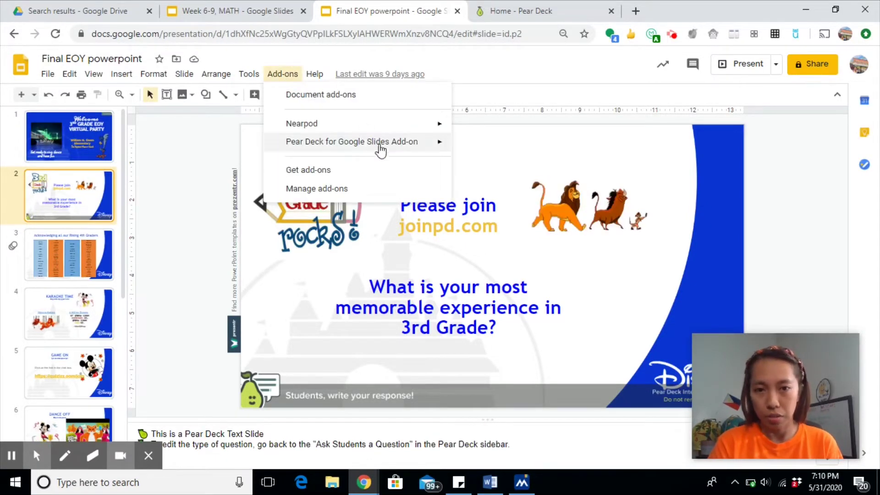
mouse_move(376, 146)
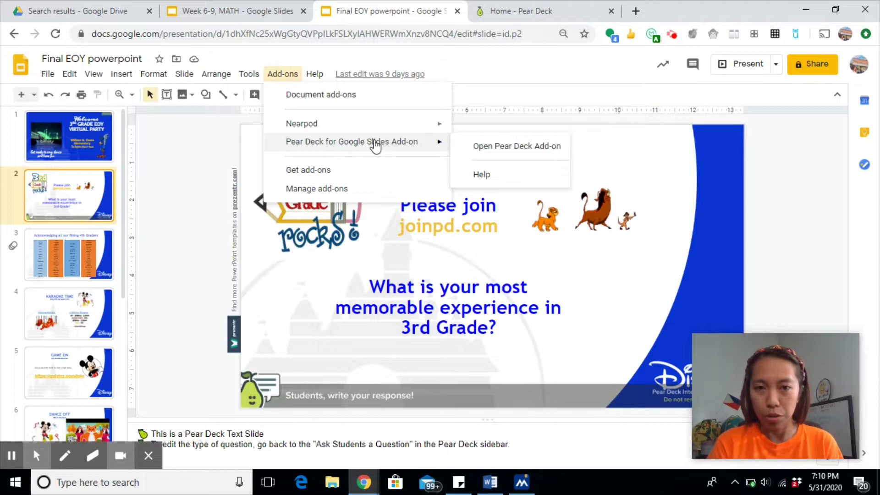
click(500, 151)
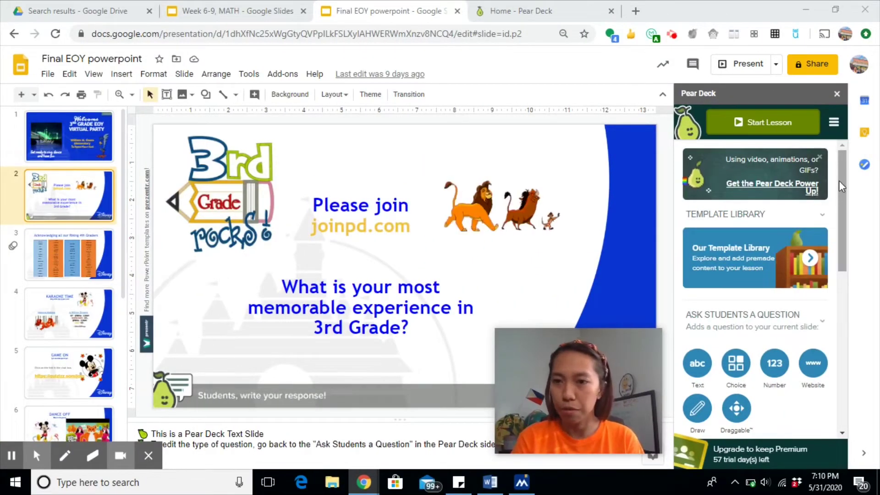
drag(839, 181, 837, 235)
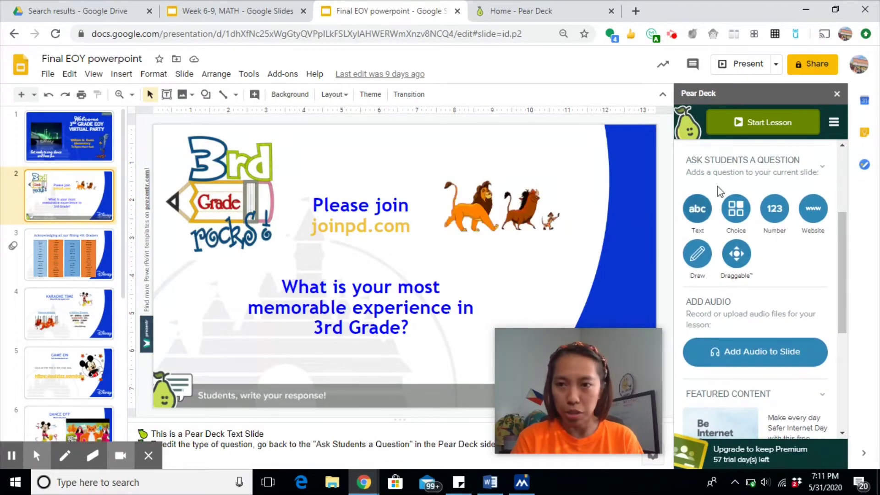
mouse_move(841, 271)
mouse_down()
mouse_move(840, 246)
mouse_move(839, 277)
mouse_up()
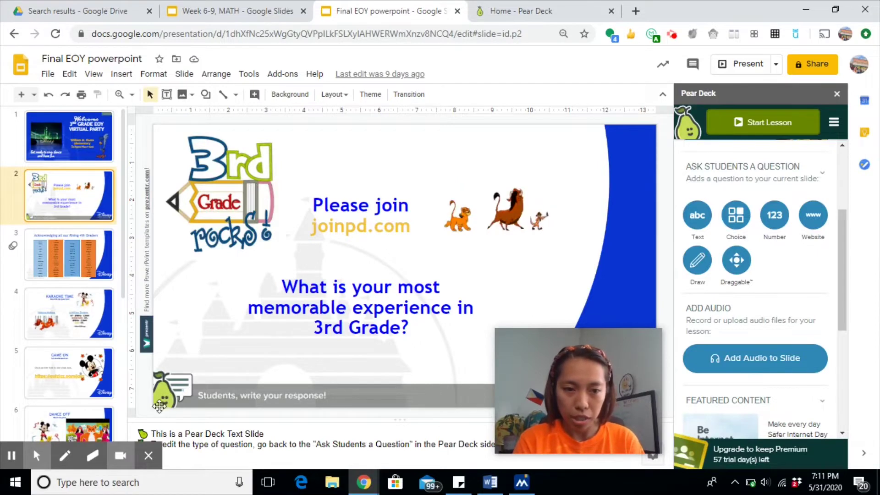
Step: Start a Pear Deck lesson from the deck as an Instructor-Paced Activity
click(759, 123)
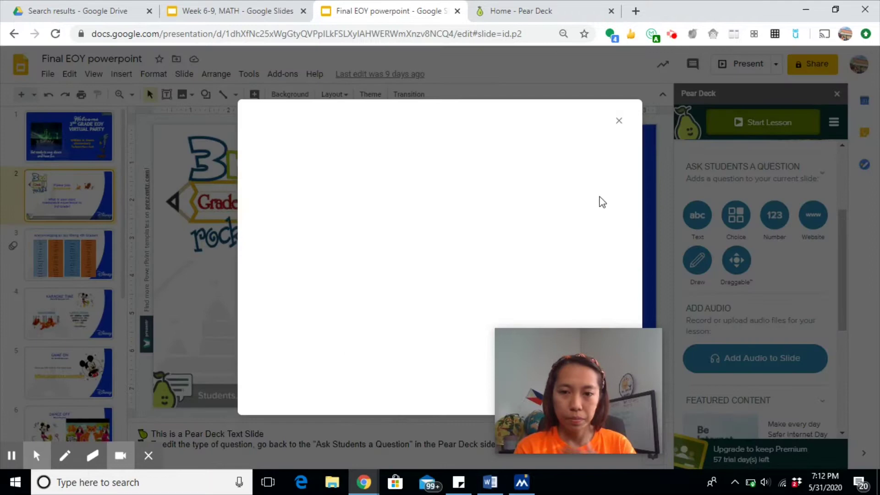
mouse_move(581, 365)
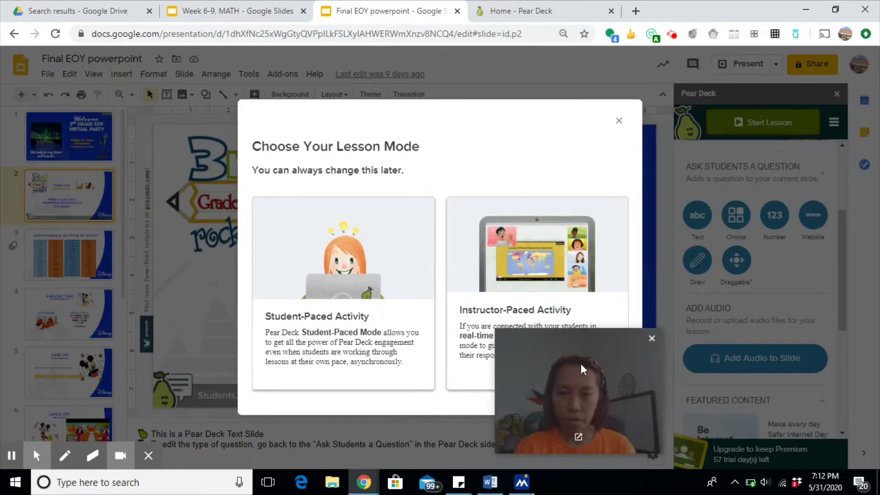
drag(573, 339, 96, 330)
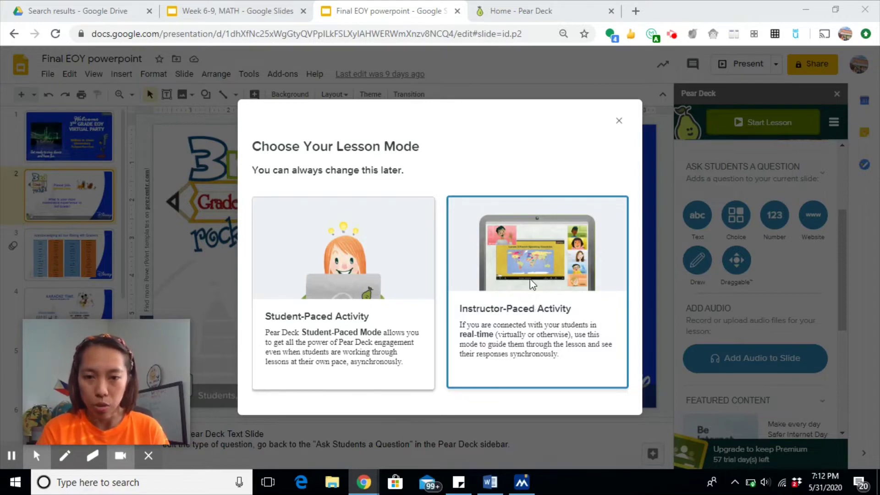
click(531, 281)
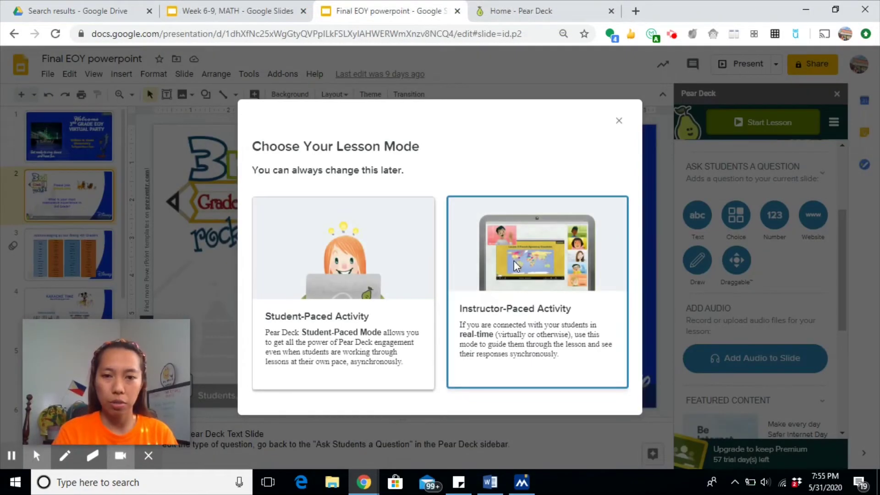
click(526, 267)
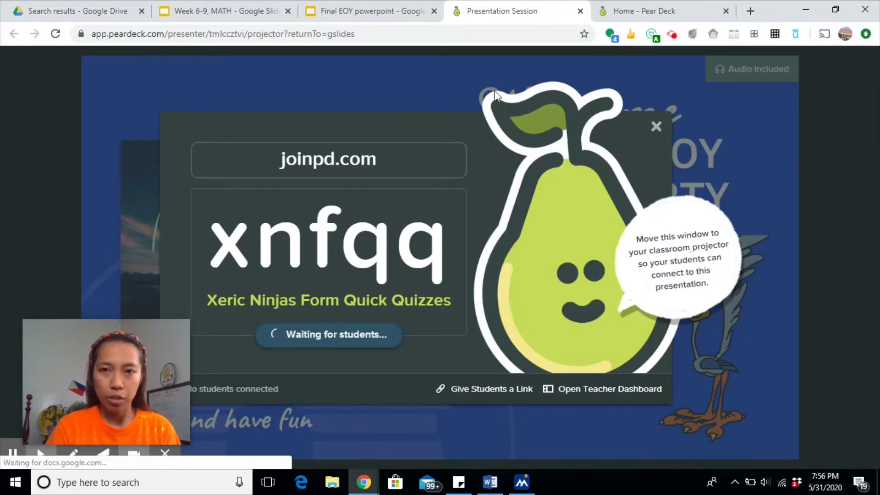
Step: Load joinpd.com in the Pear Deck tab and split the screen 5:5 with Dualless
click(670, 14)
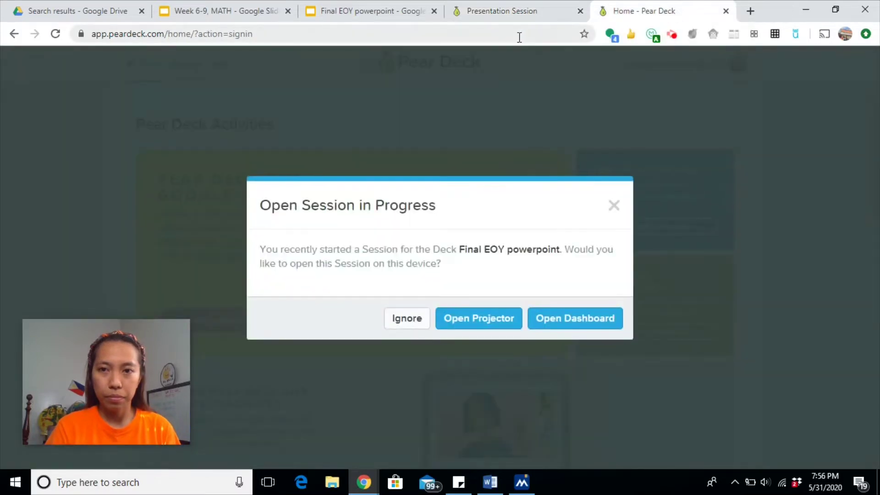
click(519, 36)
text(join)
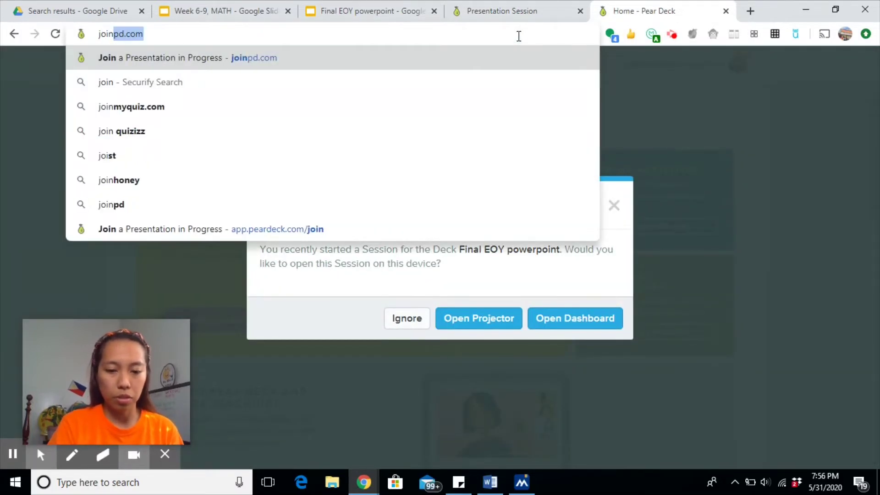
text(pd.co)
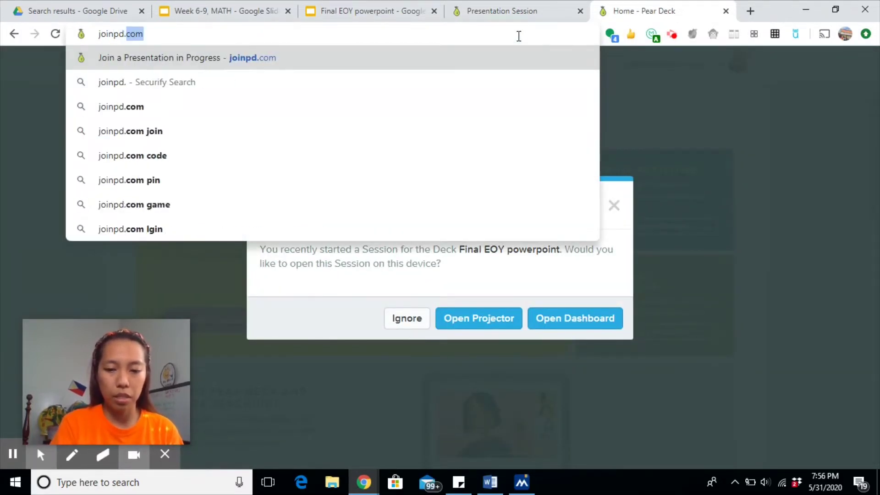
text(m)
key(Return)
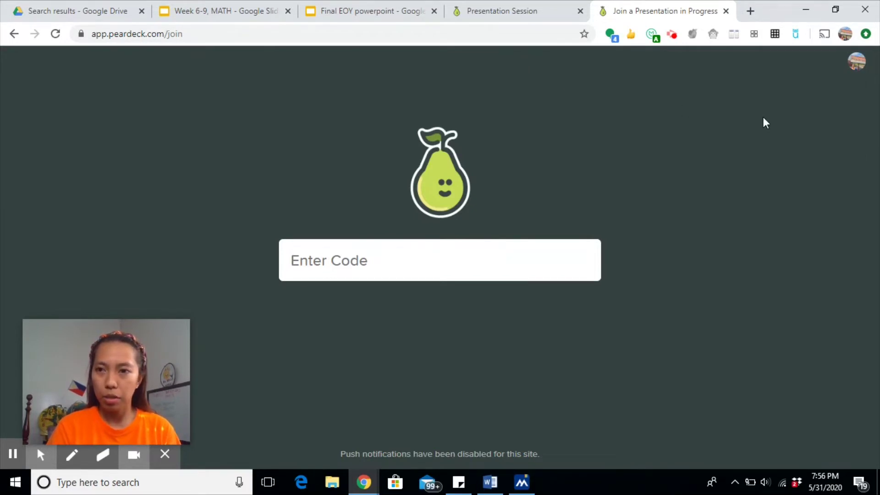
click(733, 35)
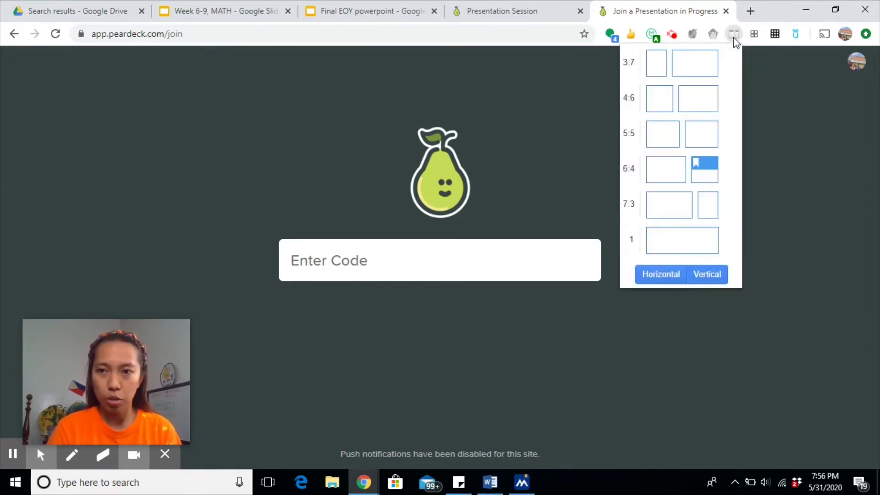
click(678, 134)
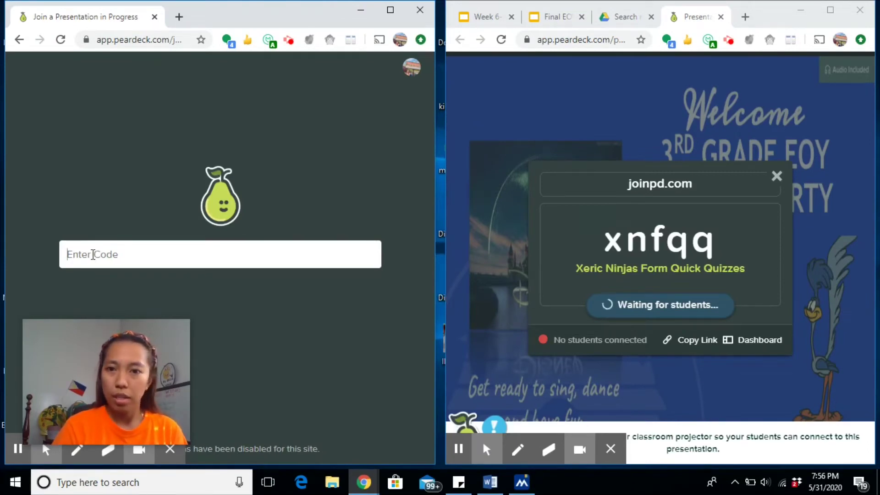
Step: Join the session as a student with the join code and pick a mood emoji
click(93, 255)
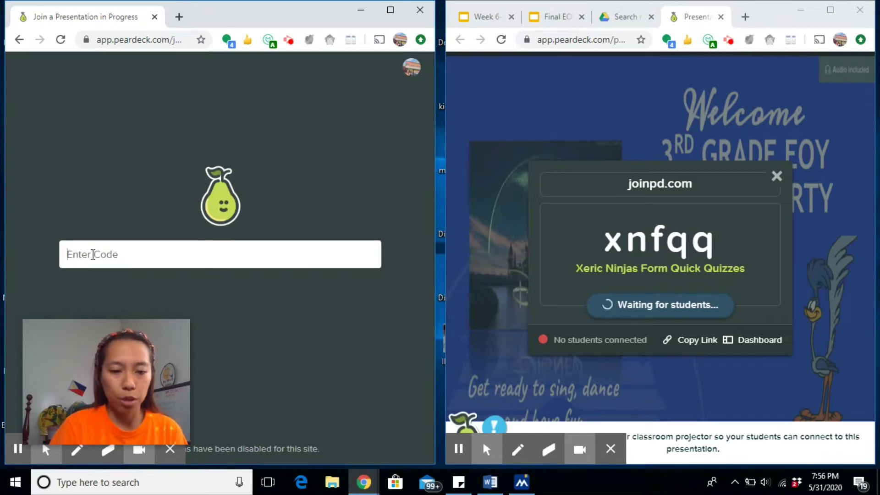
text(xnf)
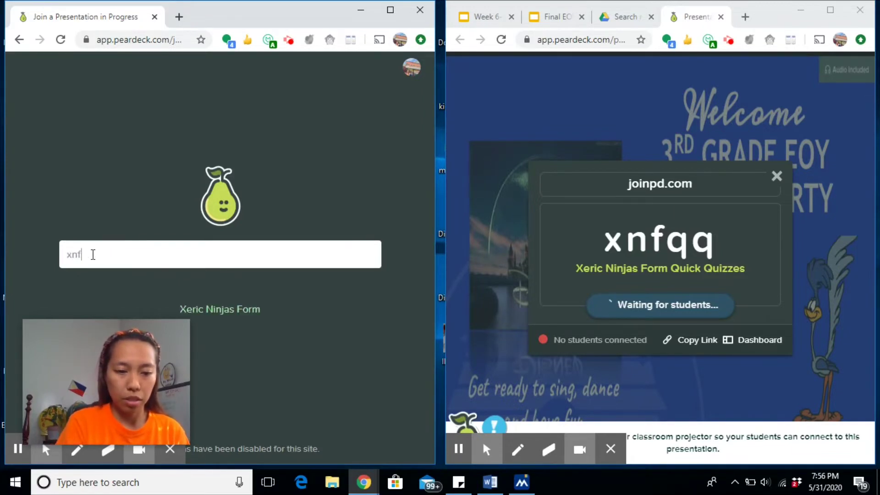
text(qq)
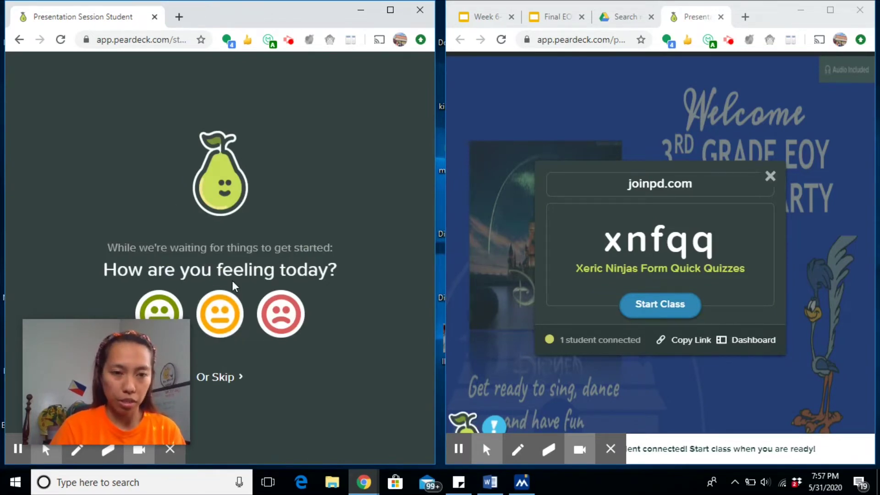
click(227, 307)
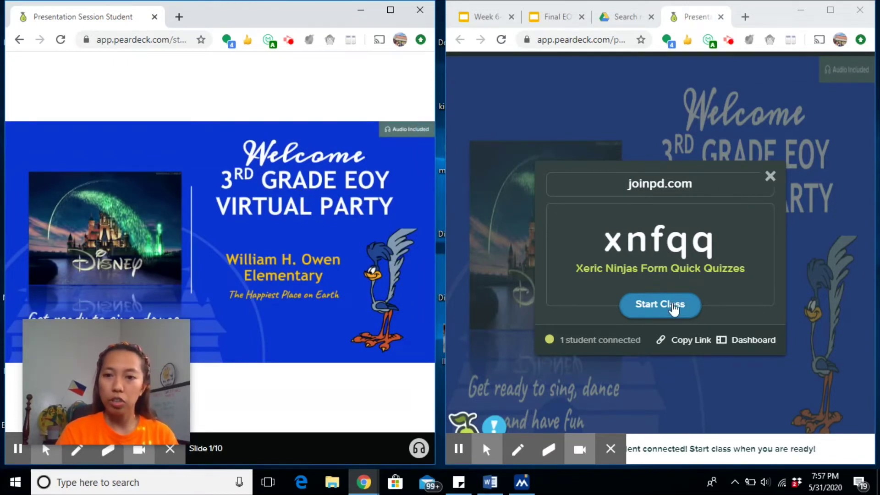
Step: Start the class from the presenter window, showing the Welcome slide
click(668, 307)
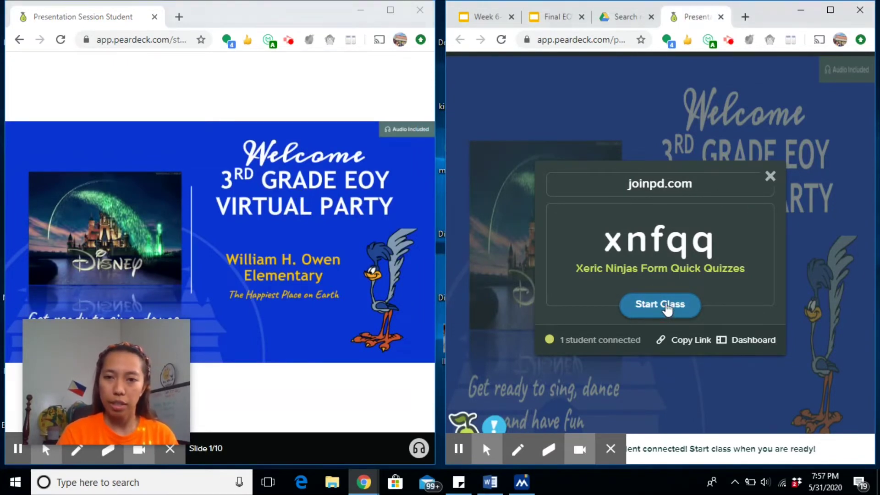
click(667, 307)
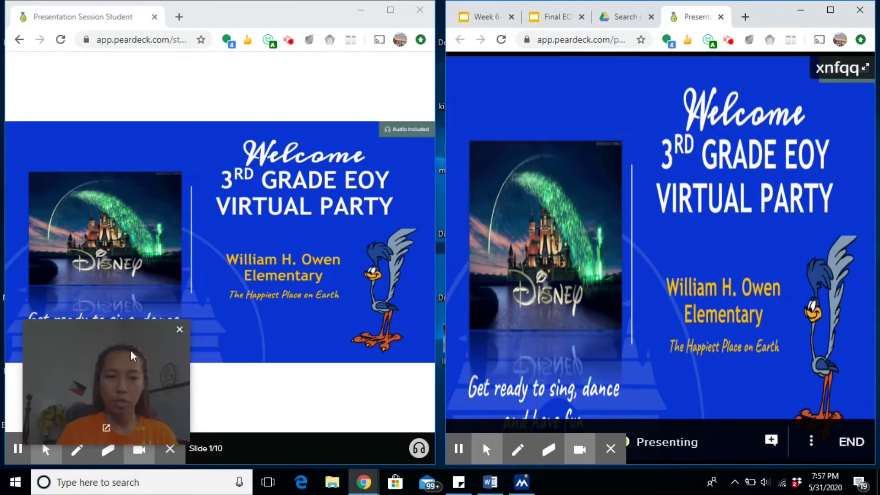
drag(112, 334, 371, 348)
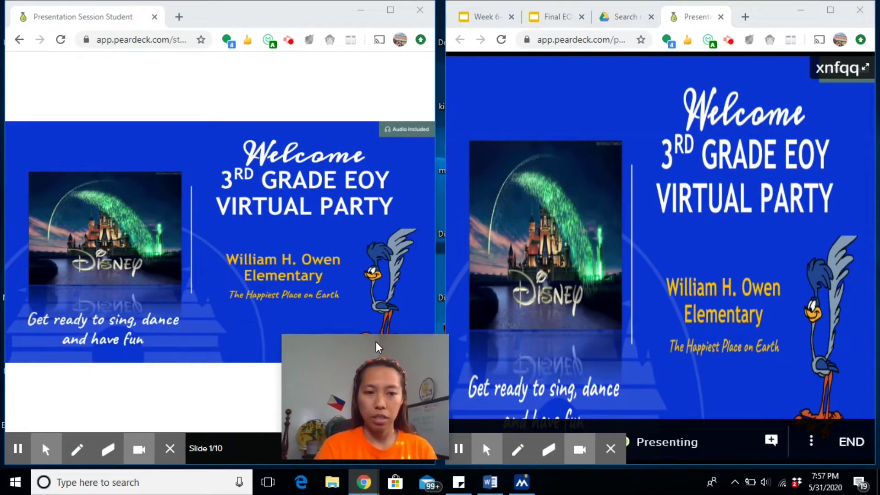
click(139, 448)
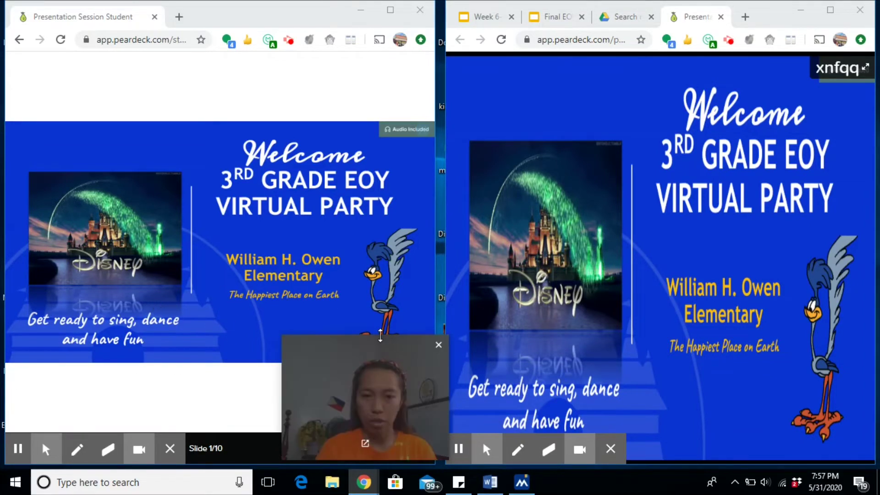
drag(377, 349, 338, 341)
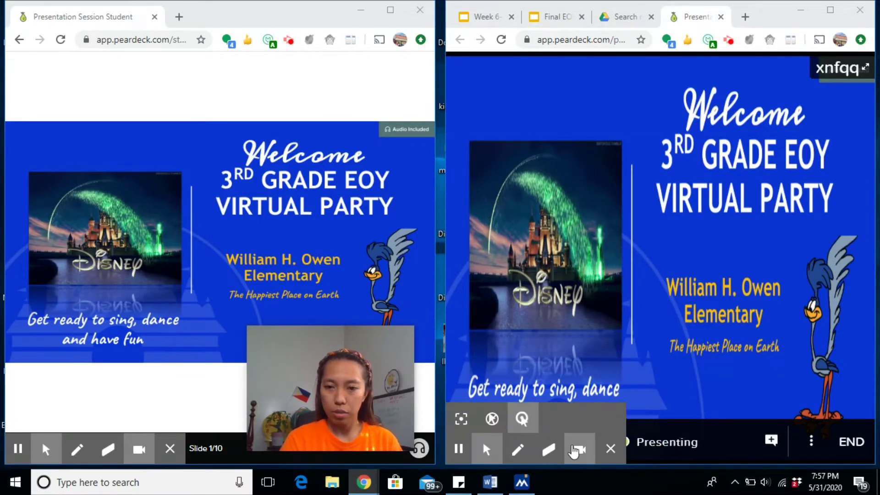
click(690, 430)
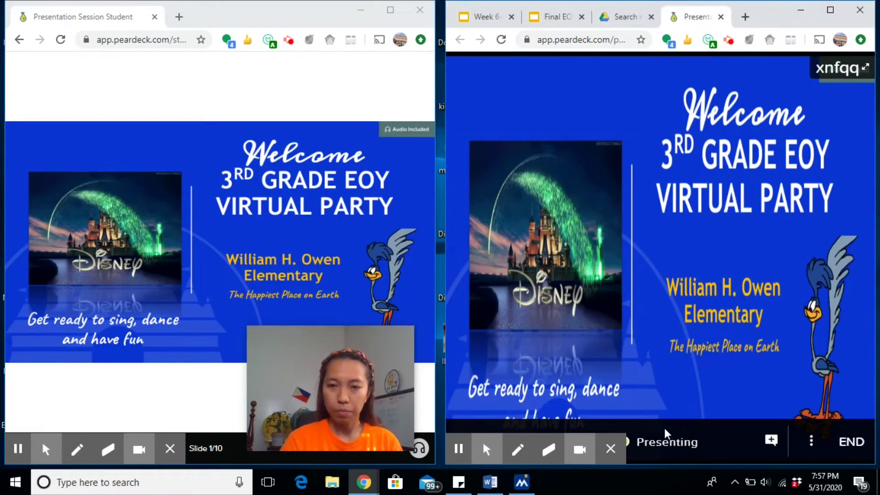
Step: Go to slide 2's memorable-experience question and begin typing the student answer 'When I s'
key(Right)
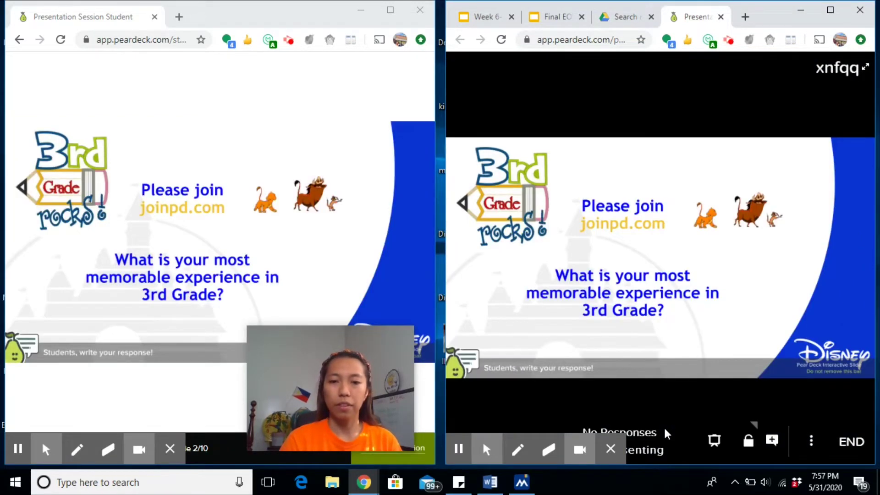
key(Right)
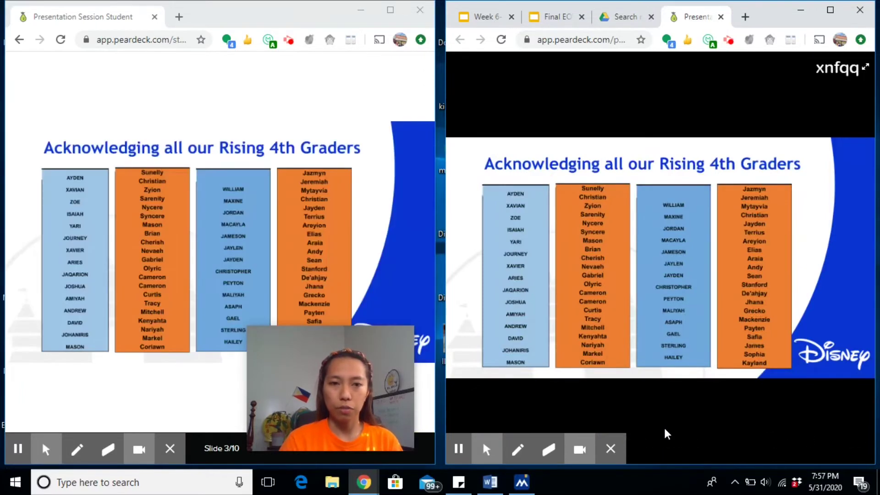
key(Left)
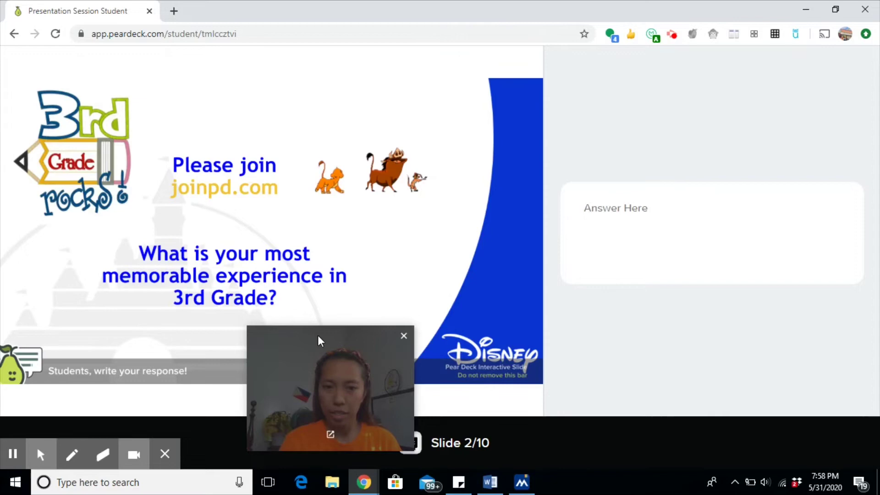
drag(320, 340, 764, 352)
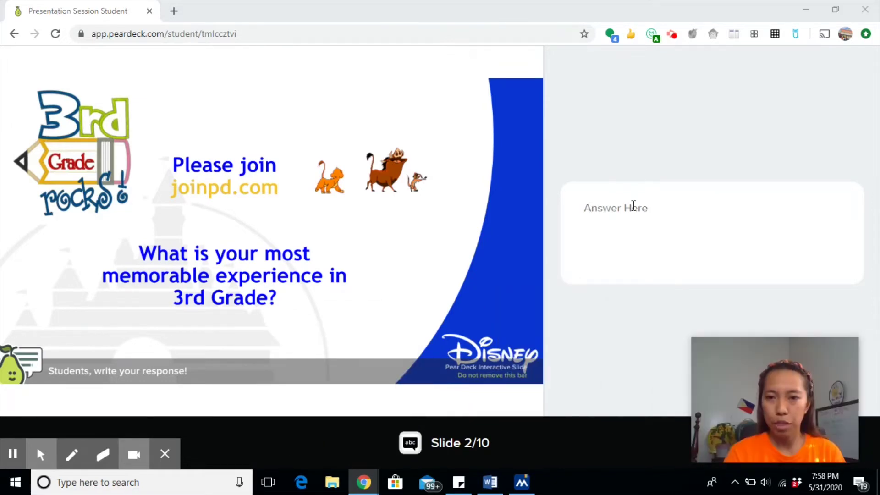
click(632, 209)
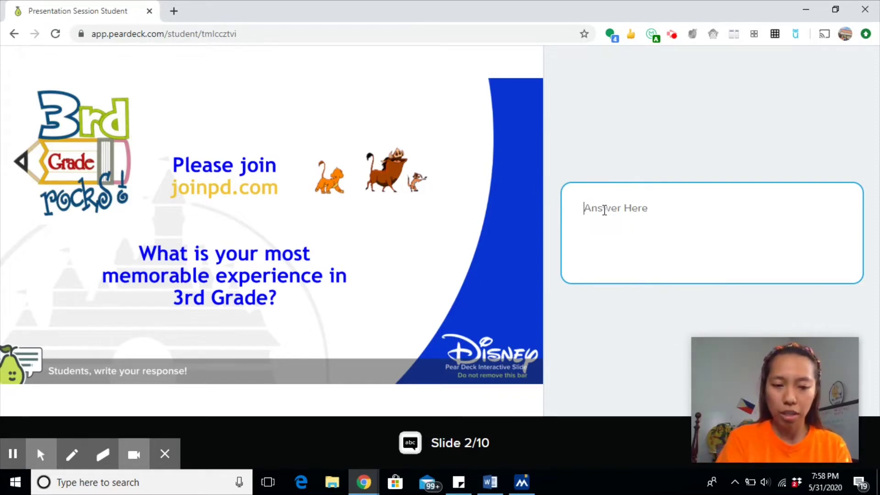
text(When I s)
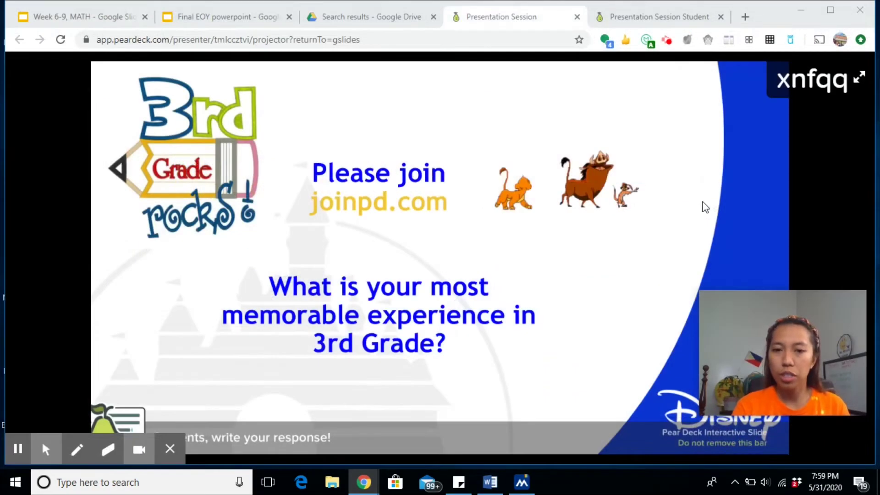
Step: Show the single student response to the memorable-experience question, then hide it again
mouse_move(624, 300)
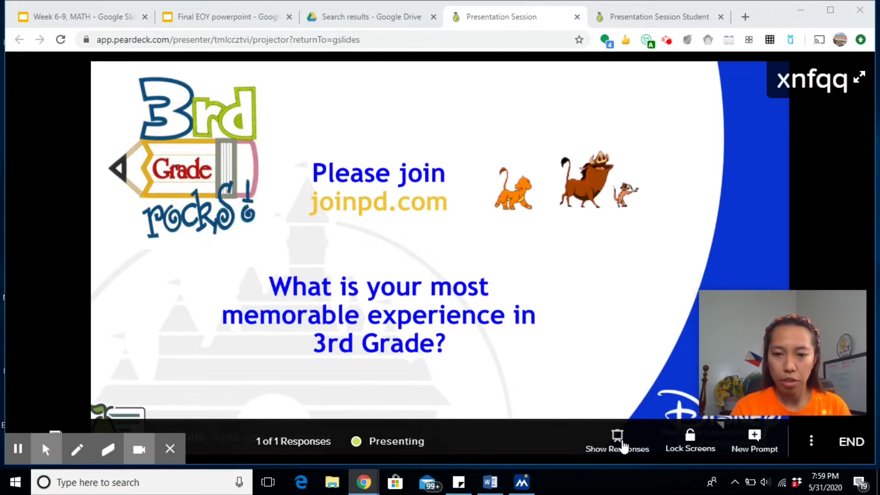
click(623, 446)
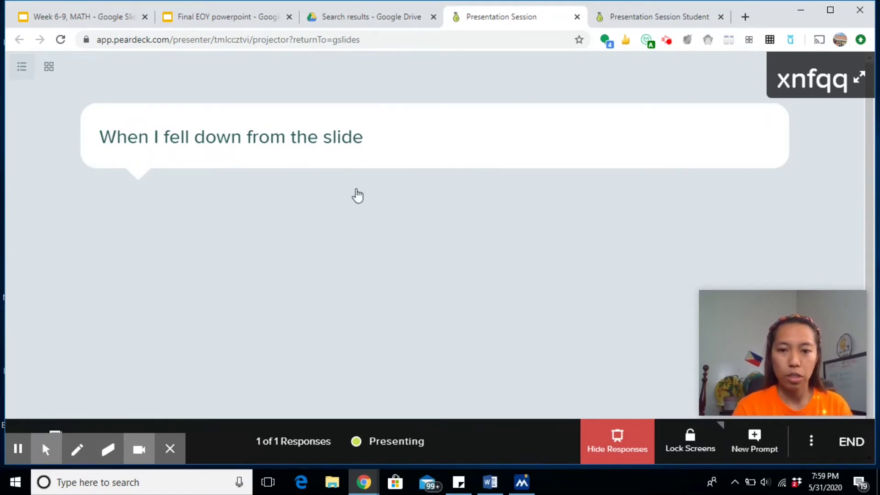
click(618, 447)
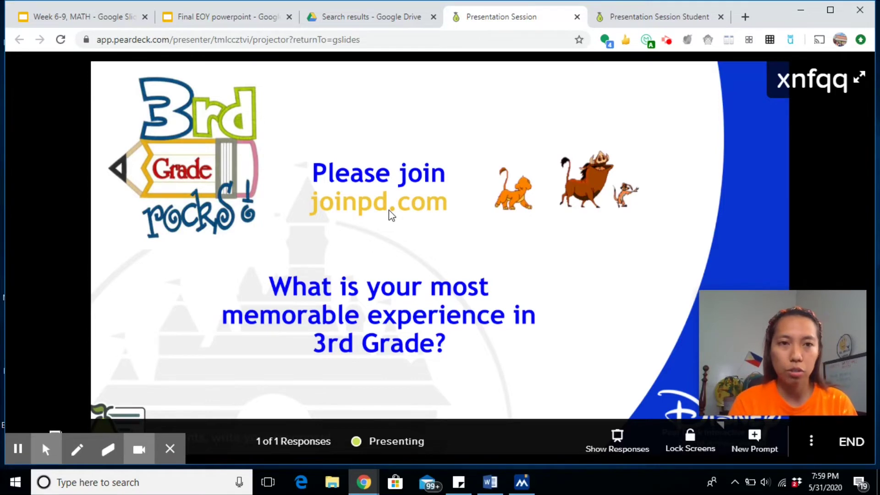
Step: In the Week 6-9, MATH deck, open the Pear Deck panel and edit the Capacity slide's choices
click(104, 20)
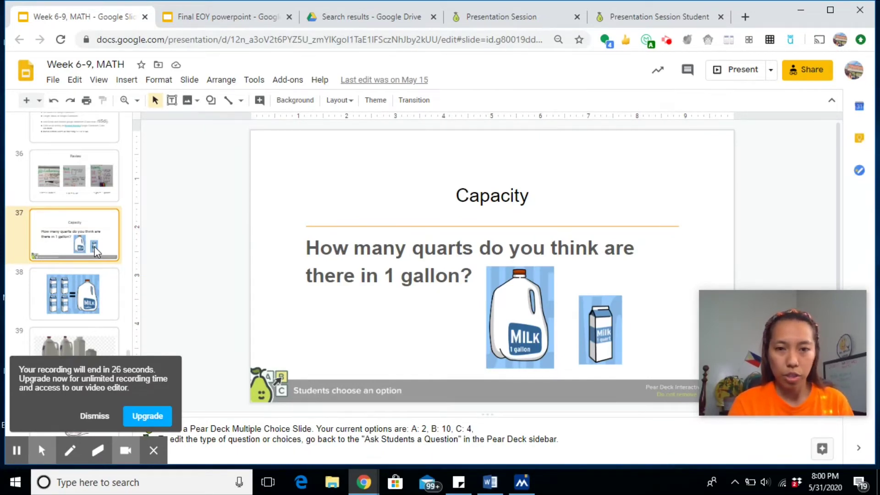
click(104, 420)
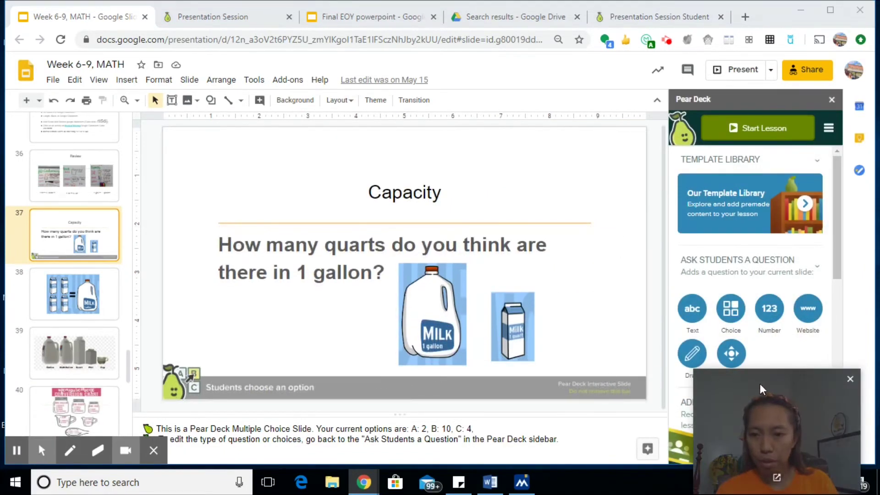
drag(765, 376, 539, 365)
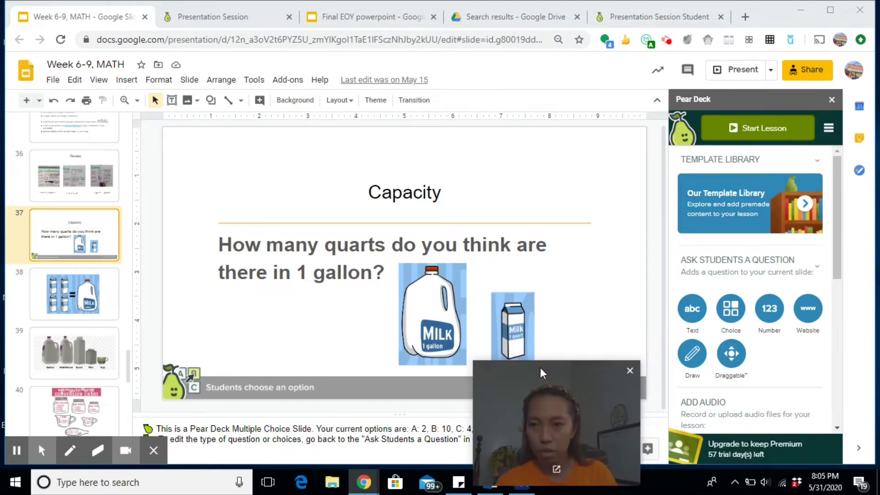
drag(837, 205, 828, 260)
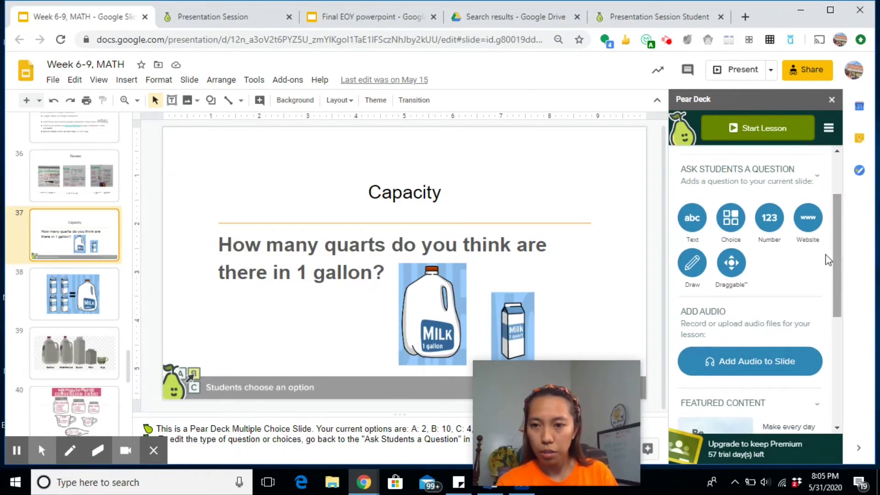
click(735, 224)
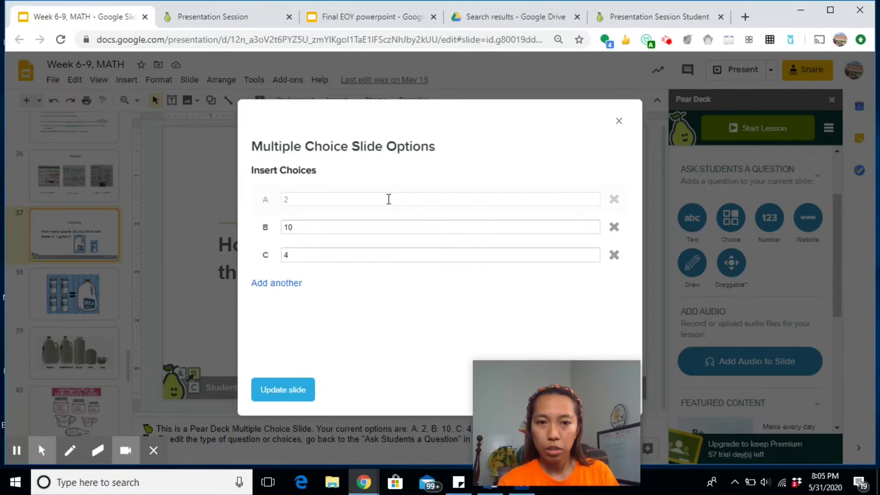
Step: Update the Capacity slide with multiple-choice options 2, 10 and 4 and close the dialog
click(388, 199)
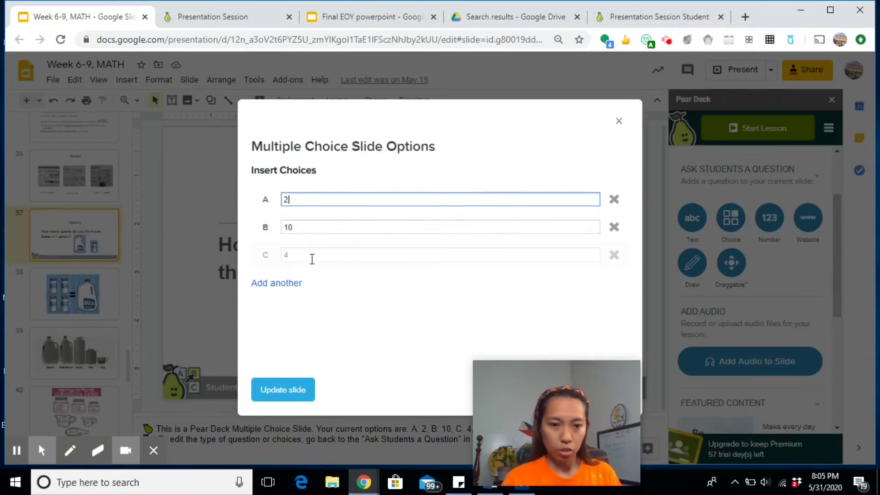
click(278, 393)
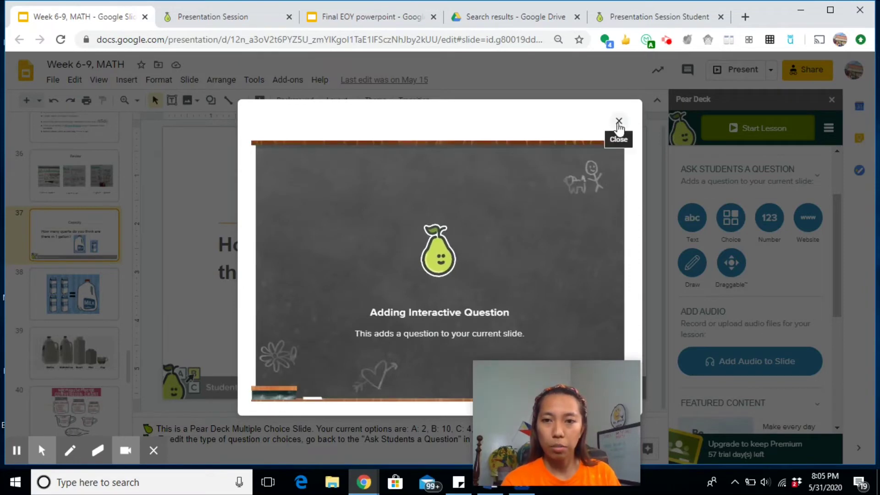
click(618, 121)
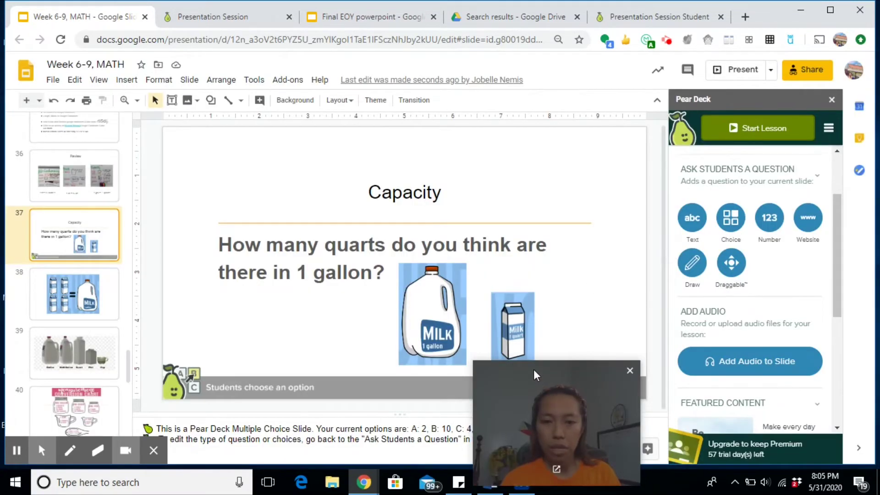
Step: Switch to the Presentation Session Student tab showing the Capacity question
drag(533, 369, 753, 366)
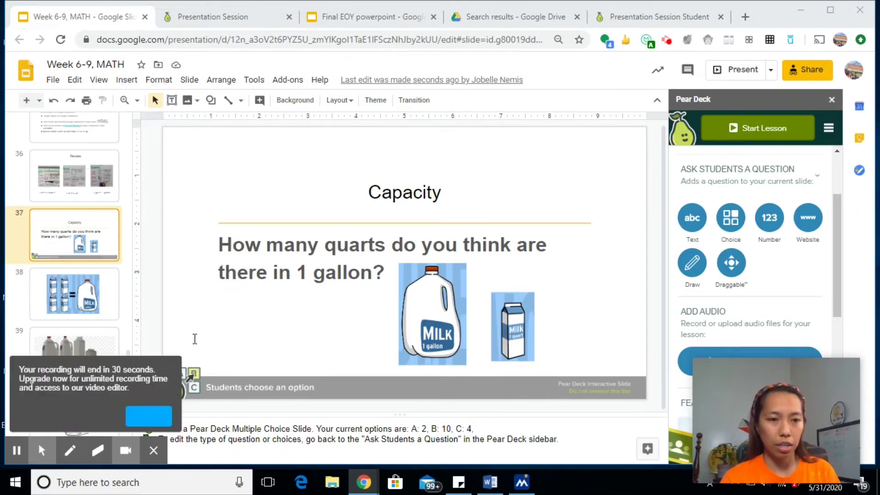
click(100, 417)
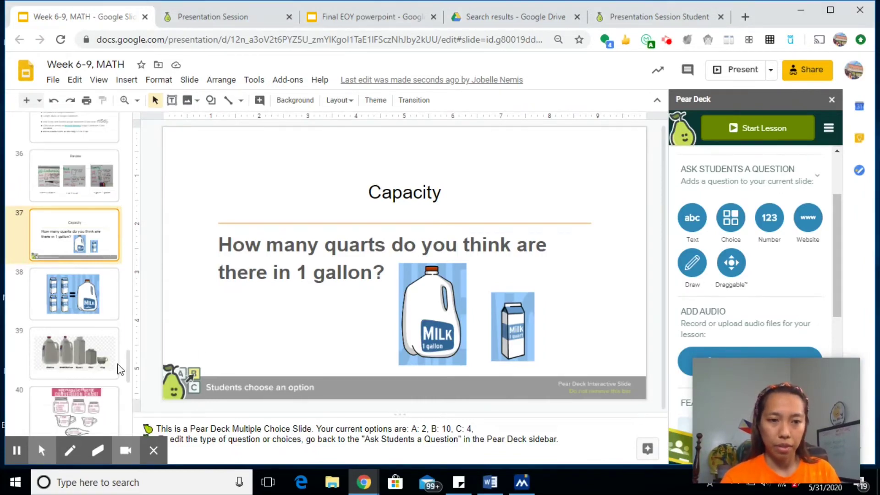
click(660, 17)
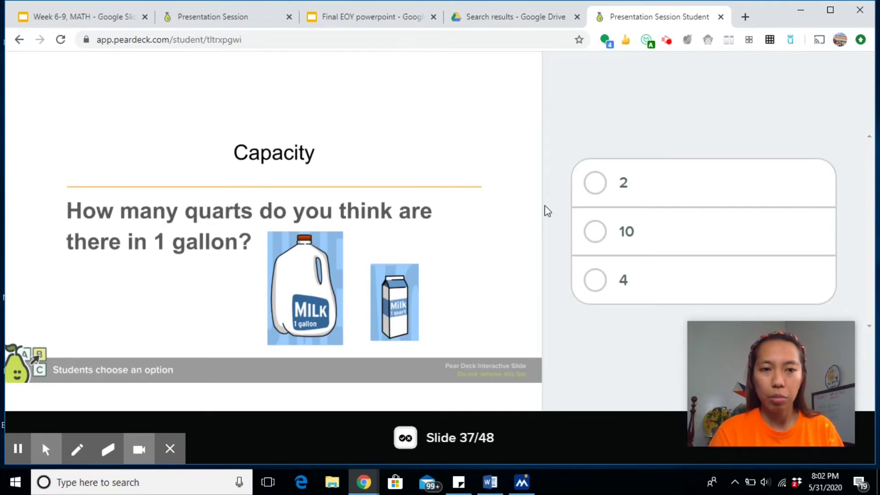
Step: Answer the quarts-per-gallon question with 4 as the student, then return to the presenter view
click(602, 283)
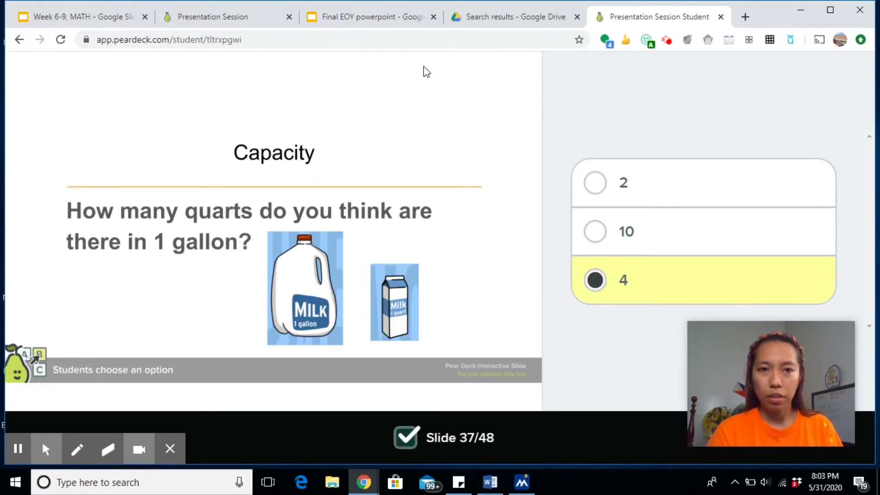
click(239, 18)
mouse_move(468, 364)
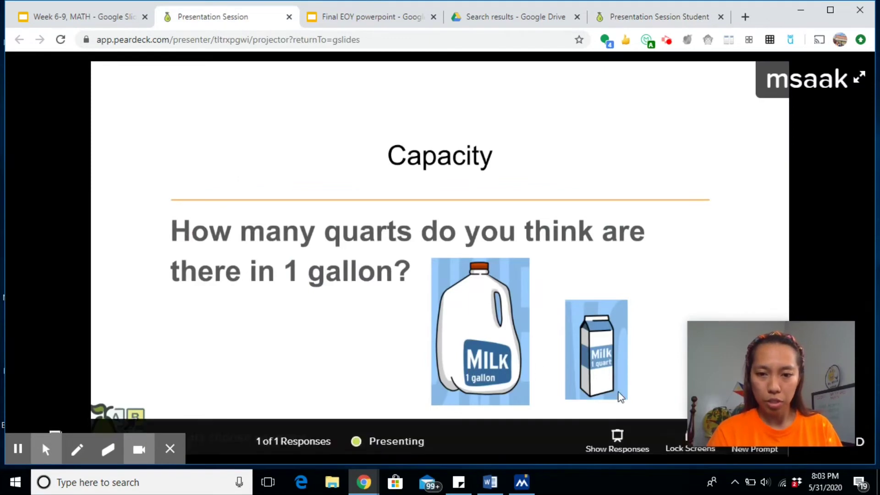
Step: Show the response chart with the single answer C: 4, then hide it
click(623, 437)
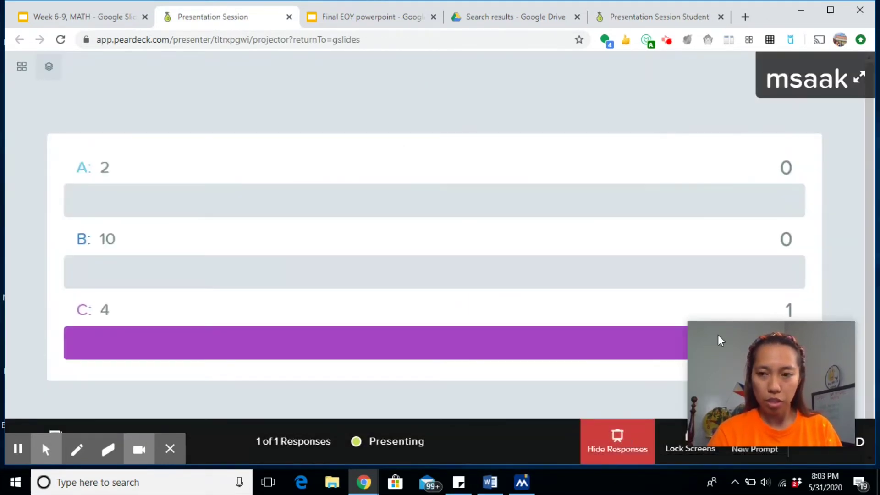
drag(766, 321, 757, 377)
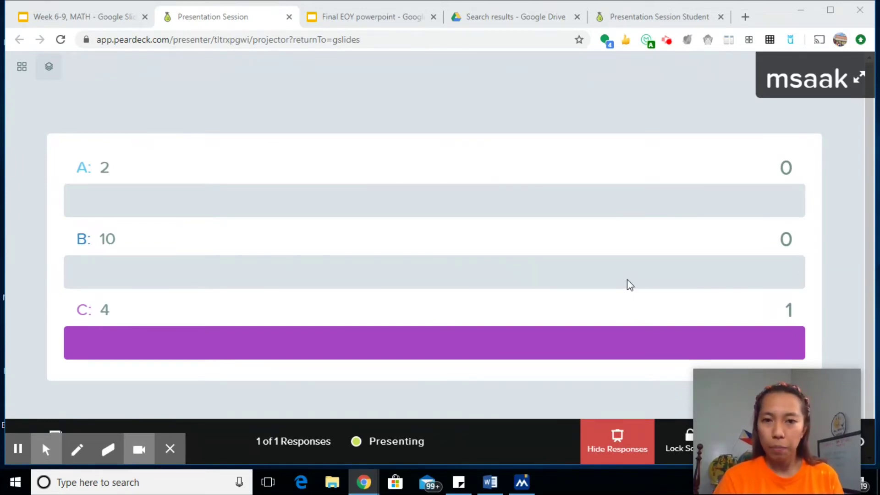
click(624, 447)
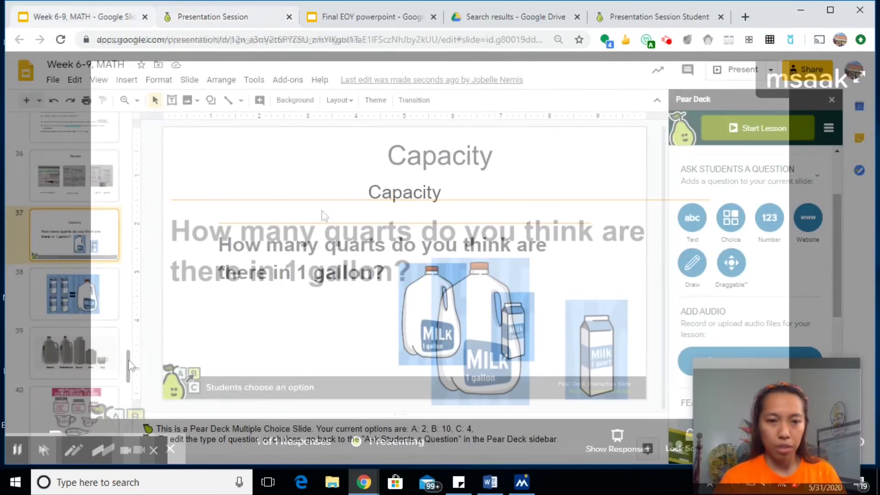
Step: Turn slide 46, the clock-matching worksheet, into a Pear Deck drawing question
drag(128, 362, 127, 413)
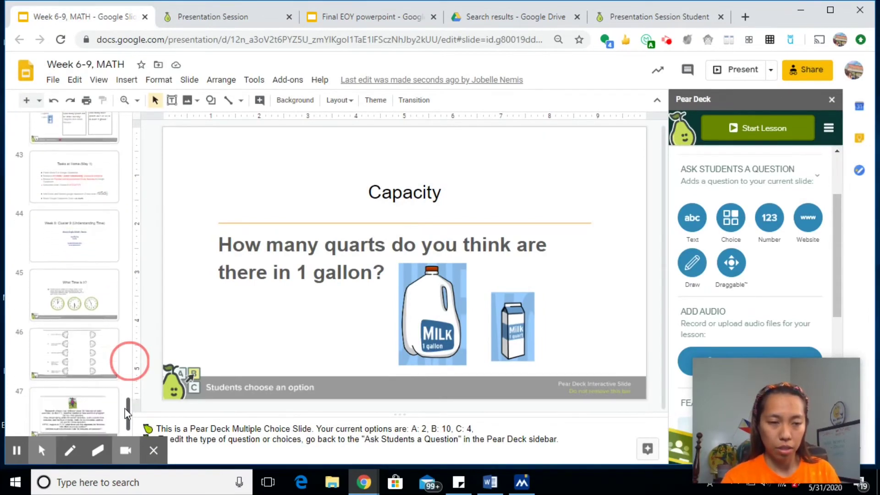
click(94, 355)
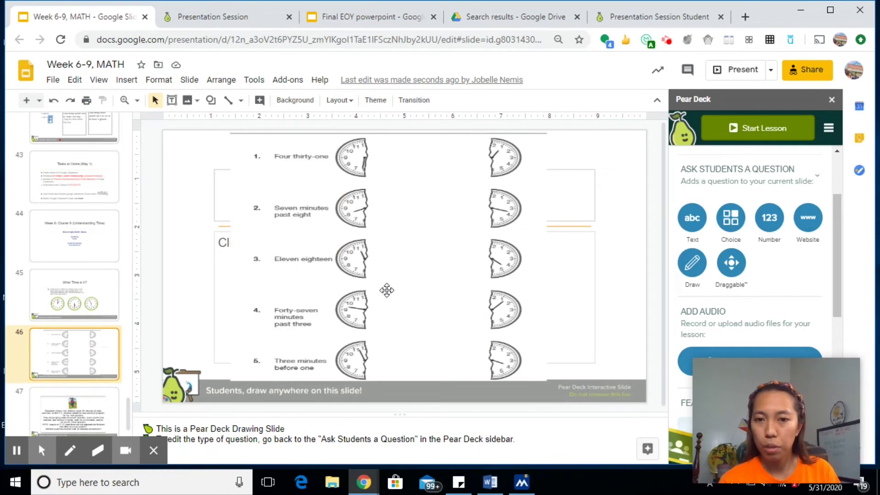
click(697, 267)
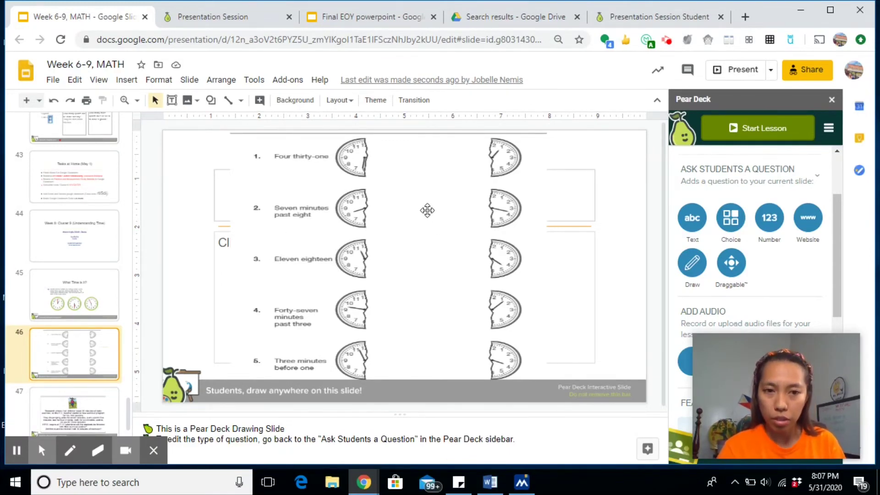
Step: Move the clock worksheet image left and down, then undo to restore its centred position
drag(390, 227, 284, 259)
click(293, 273)
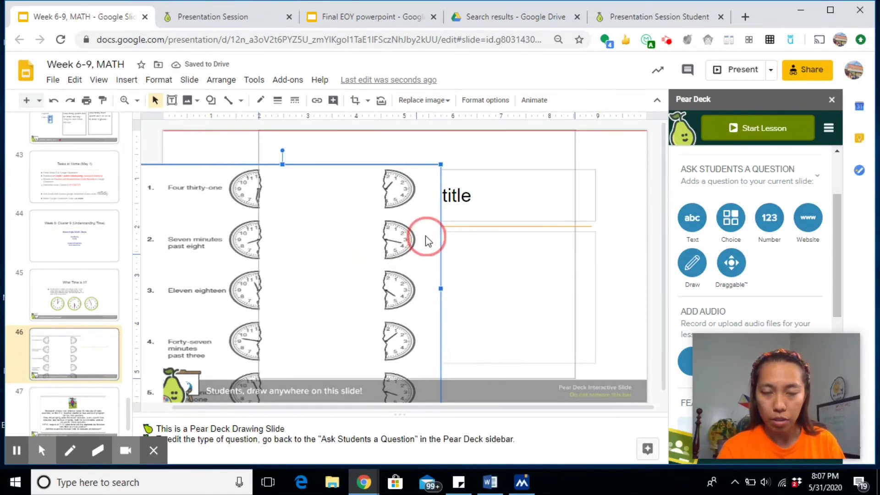
key(ctrl+z)
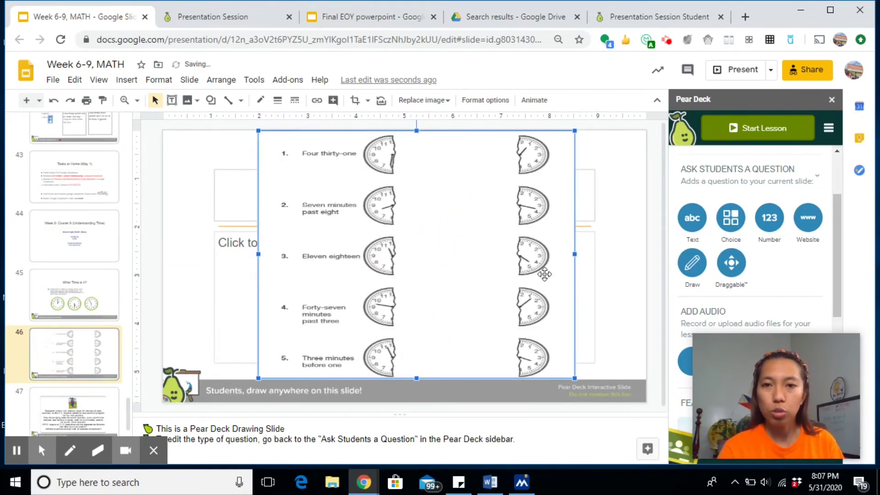
Step: In the student view, try the drawing tools, ending on the black straight-line tool
click(658, 9)
click(166, 328)
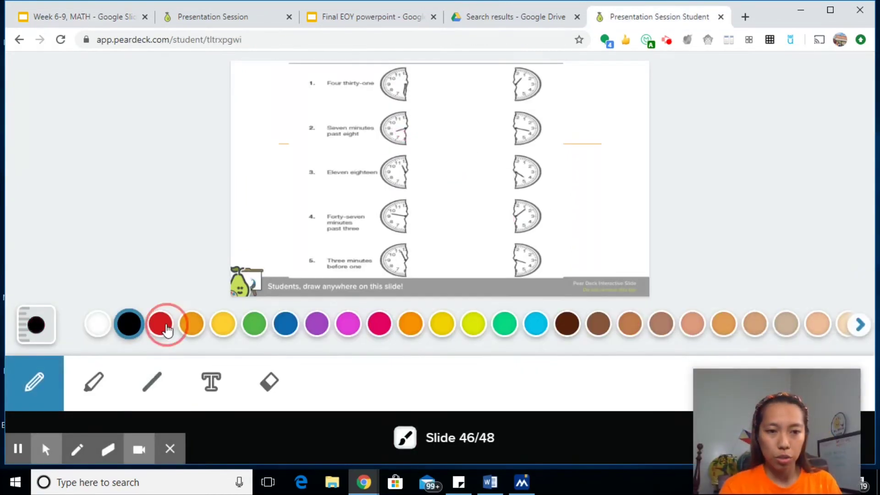
click(151, 389)
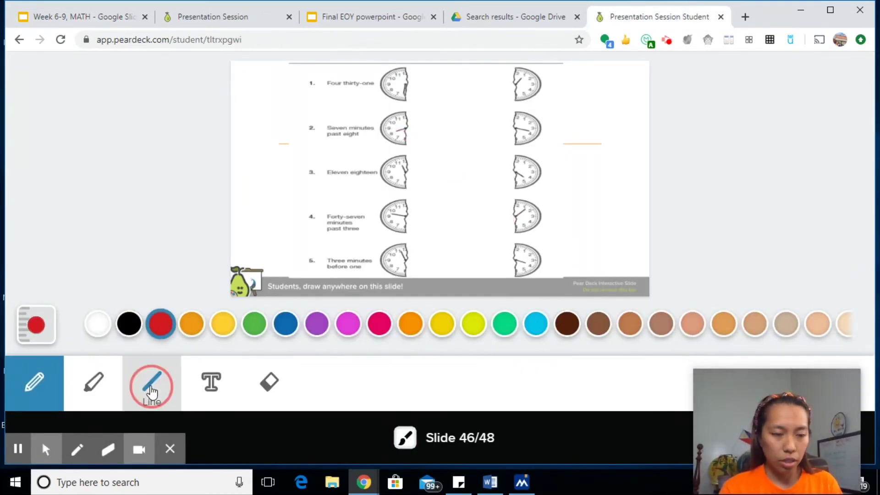
click(98, 390)
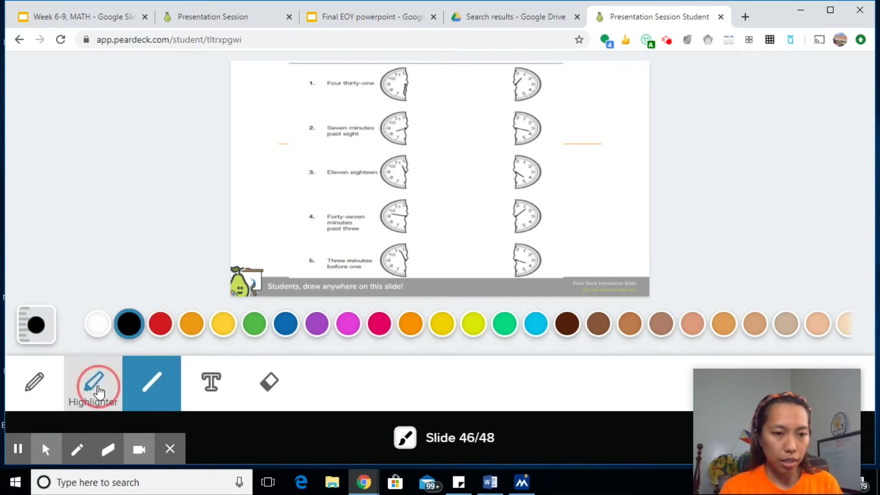
click(35, 384)
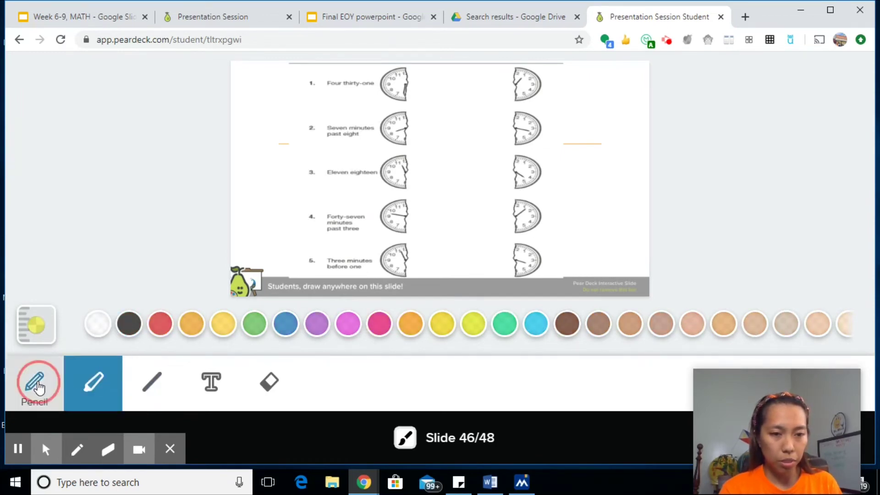
click(153, 387)
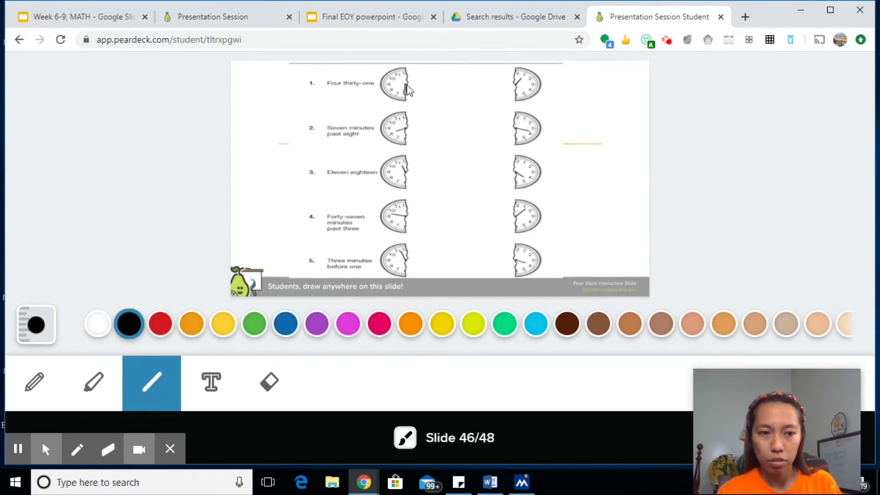
Step: Draw a black line from row 1 to row 3 and a pink line from row 2 to row 4
mouse_move(405, 83)
mouse_down()
mouse_move(437, 118)
mouse_move(469, 133)
mouse_move(495, 181)
mouse_move(515, 177)
mouse_up()
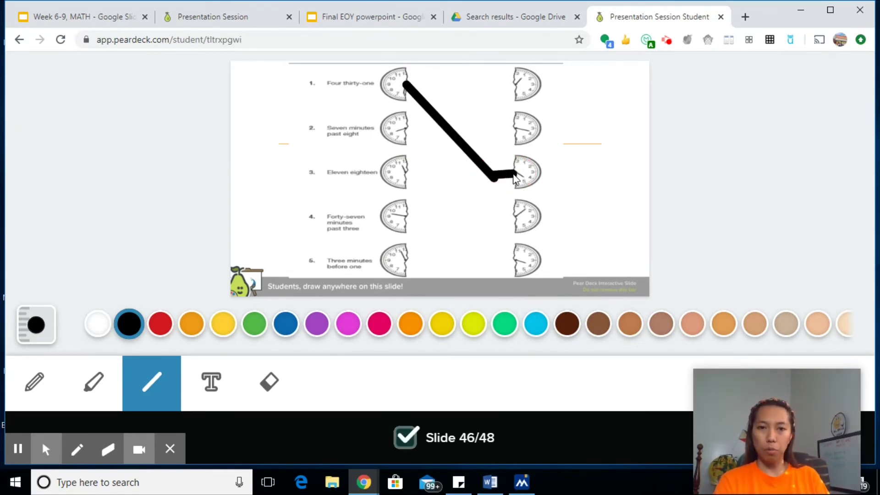
click(379, 323)
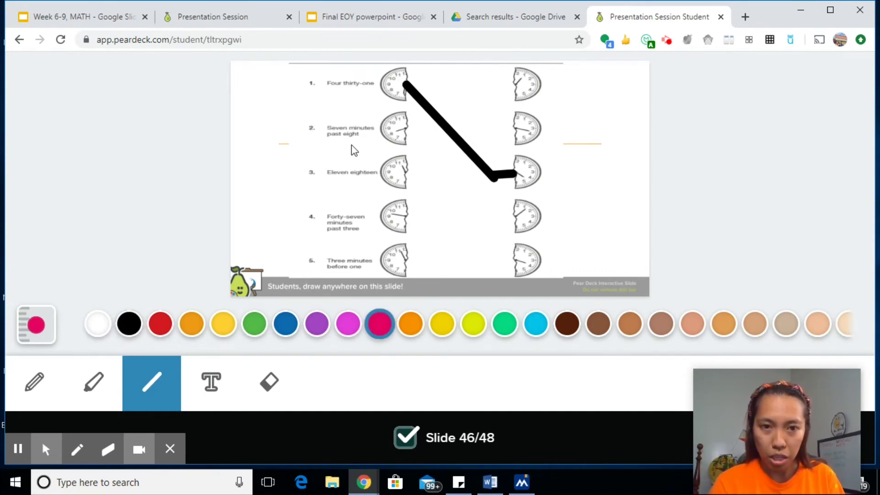
drag(396, 131, 511, 220)
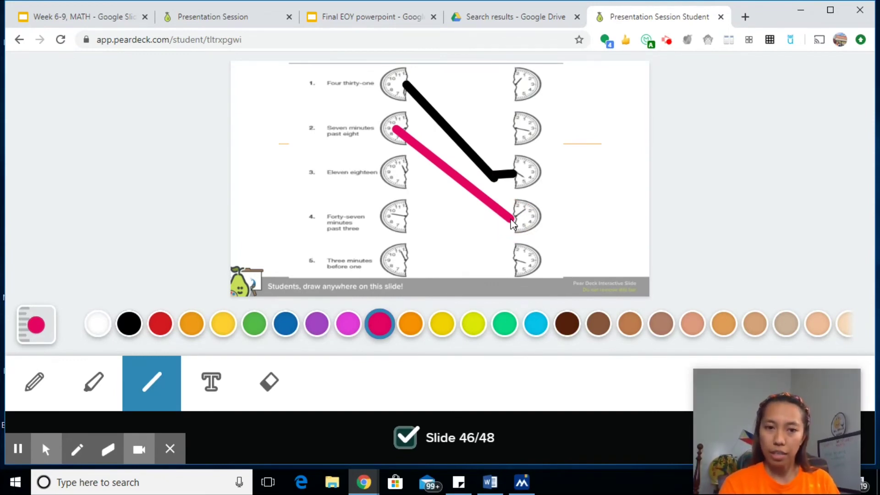
Step: Scroll through the student's black-and-pink line drawing in the presenter's Presentation Session view
click(241, 16)
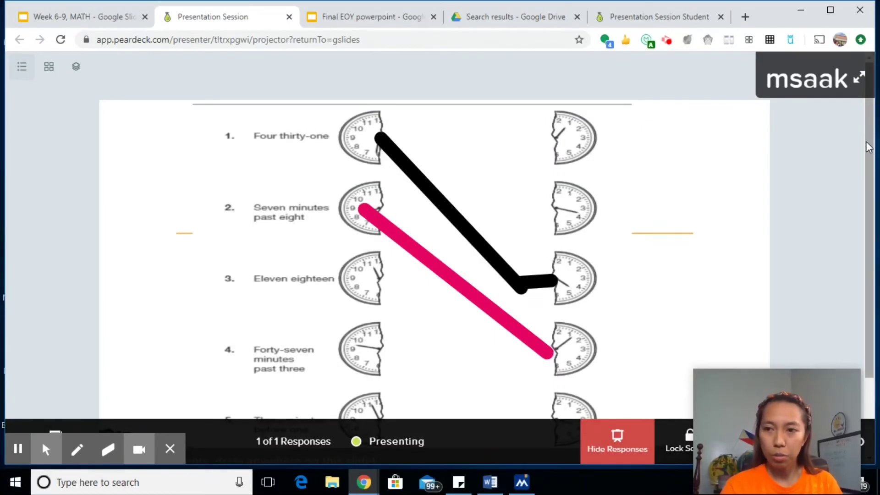
drag(869, 142, 870, 195)
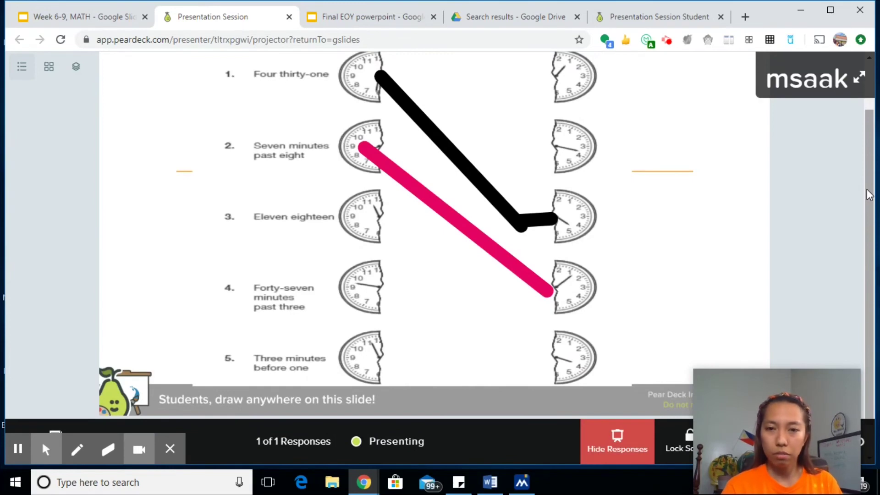
scroll(866, 213, up, 2)
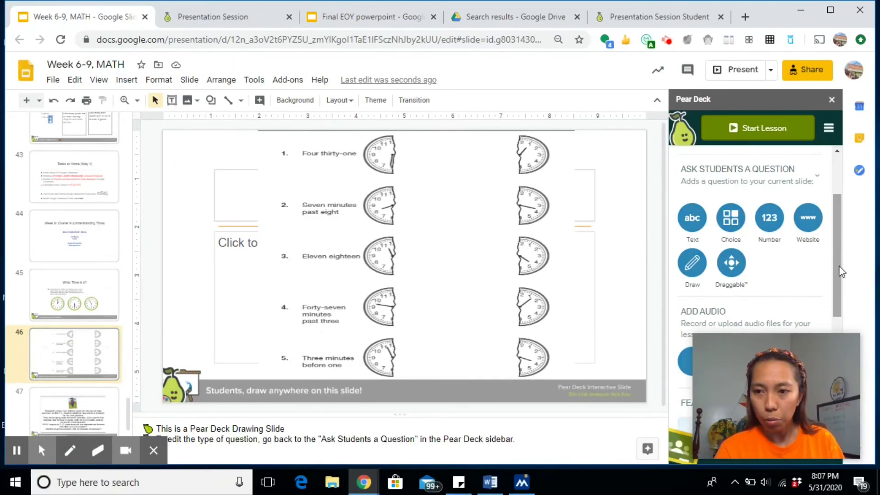
Step: Leave slide 46 unchanged and switch to the Google Drive tab showing My Drive
drag(840, 266, 834, 196)
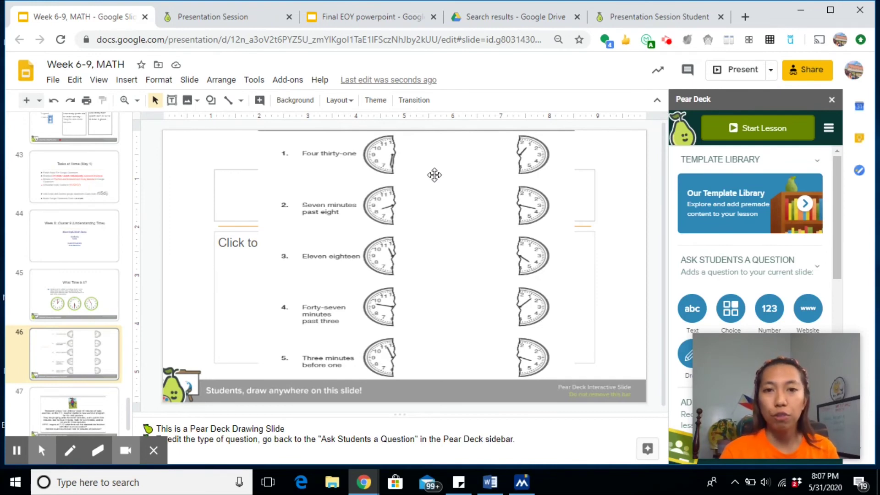
key(ctrl+4)
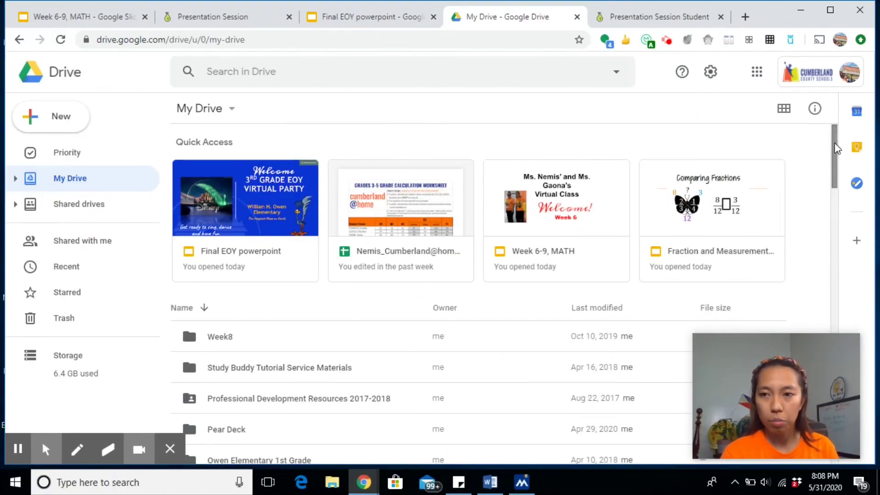
Step: Scroll the My Drive page toward the Final EOY powerpoint deck
click(836, 147)
mouse_move(835, 147)
mouse_down()
mouse_move(837, 166)
mouse_move(835, 141)
mouse_up()
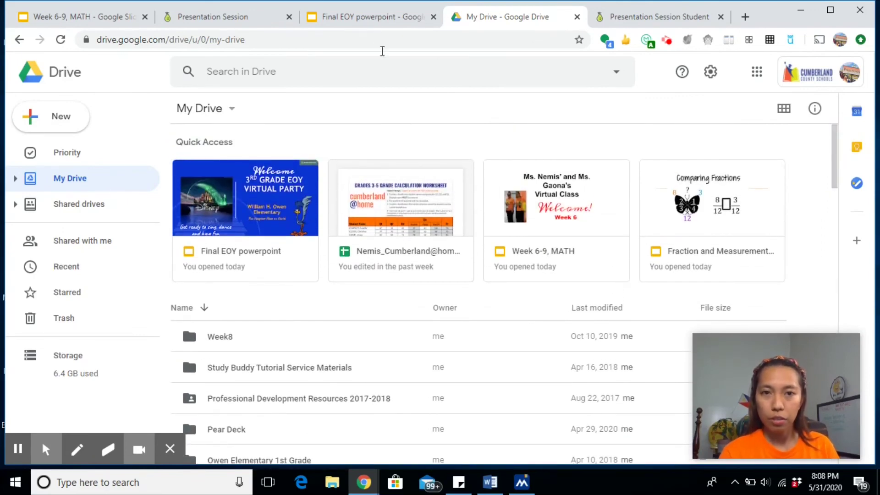